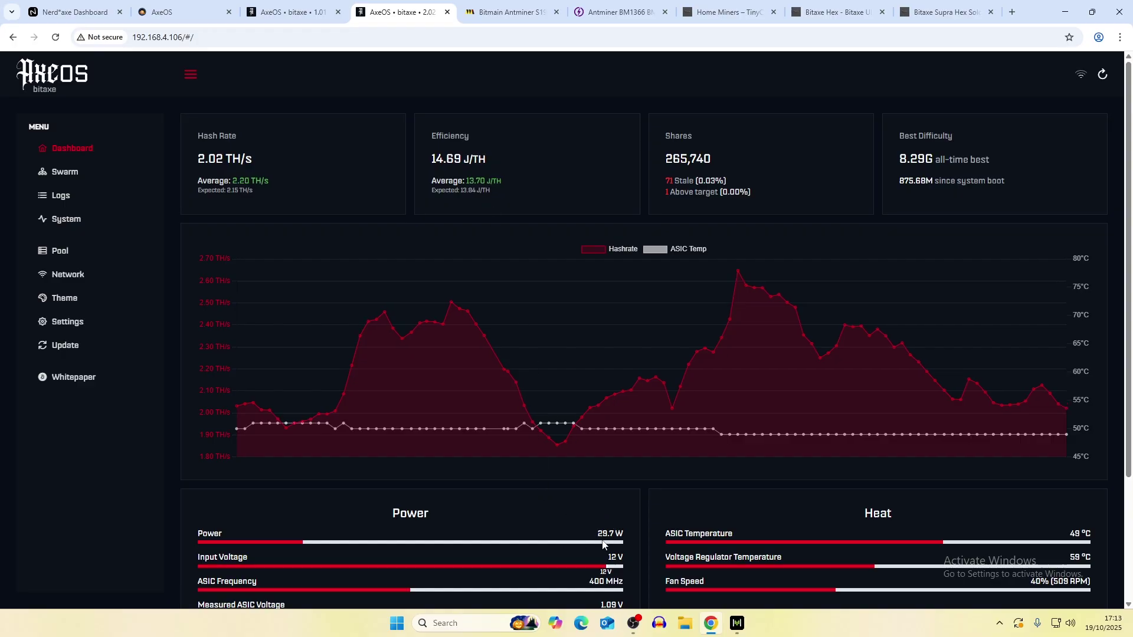
Review the power, heat and hashrate figures on the bitaxe dashboard at 192.168.4.106, and open the Nerd*axe dashboard for comparison
{"action": "scroll", "coordinate": [614, 537], "scroll_direction": "down", "scroll_amount": 3}
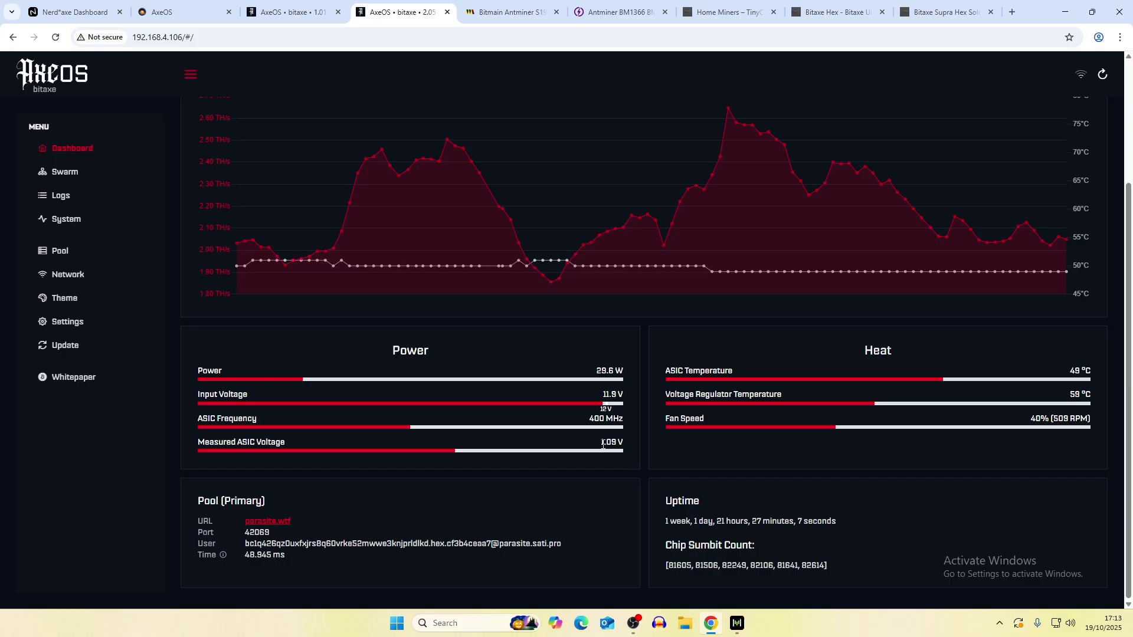
{"action": "scroll", "coordinate": [481, 177], "scroll_direction": "up", "scroll_amount": 3}
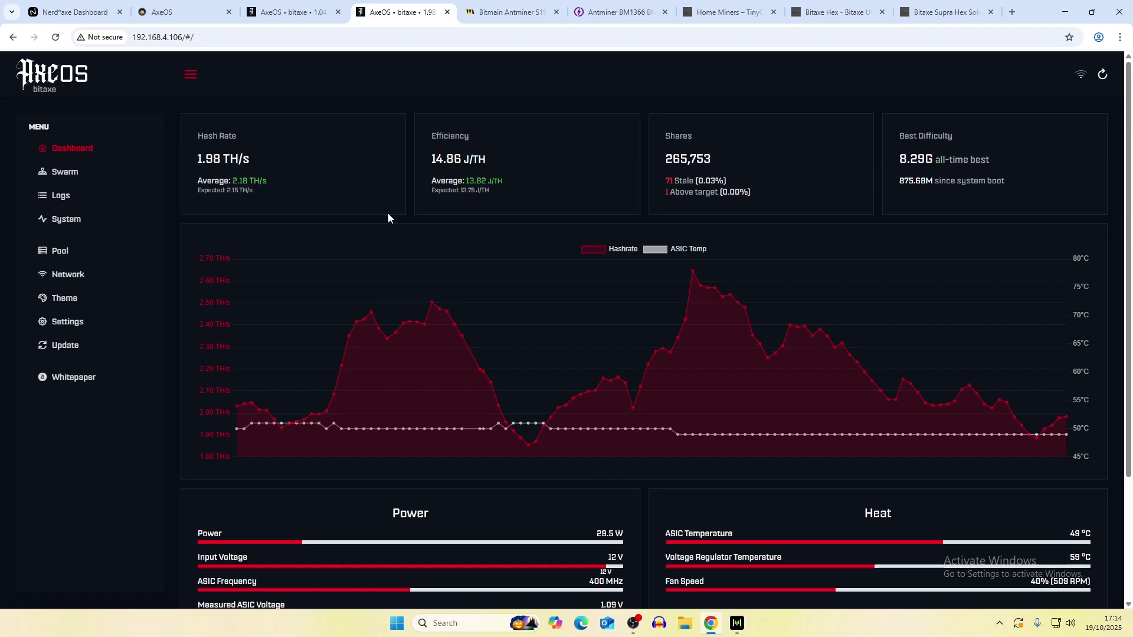
{"action": "left_click", "coordinate": [77, 12]}
{"action": "scroll", "coordinate": [336, 227], "scroll_direction": "up", "scroll_amount": 4}
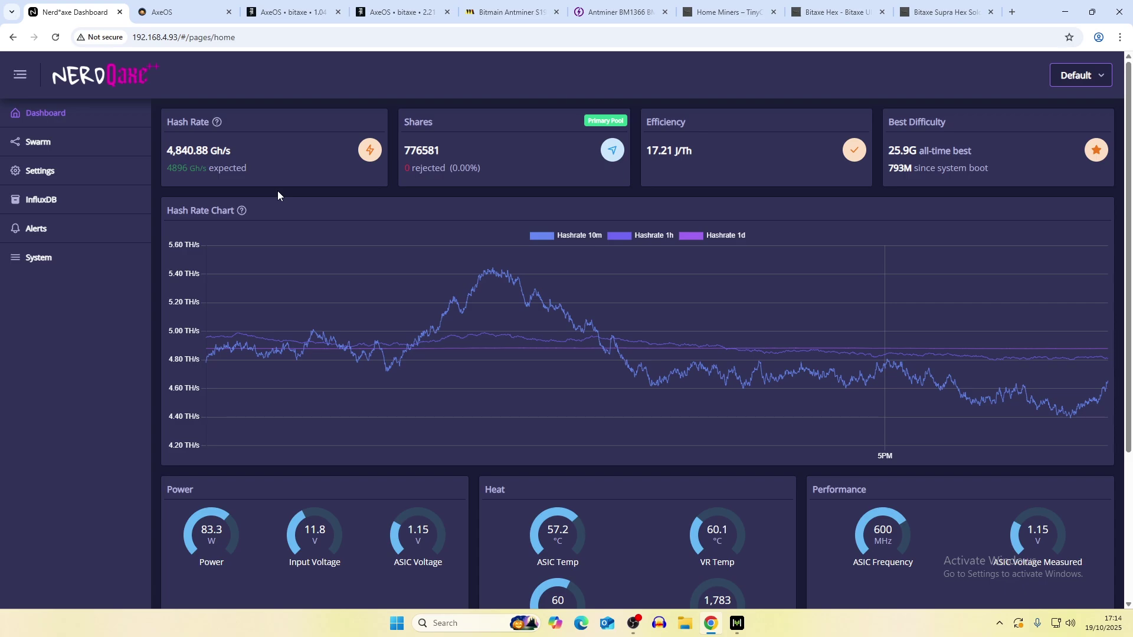
Divide the power draw of the bitaxe at 192.168.4.106 by its chips in Calculator, 29.4 ÷ 6, and minimise Calculator
{"action": "left_click", "coordinate": [392, 12]}
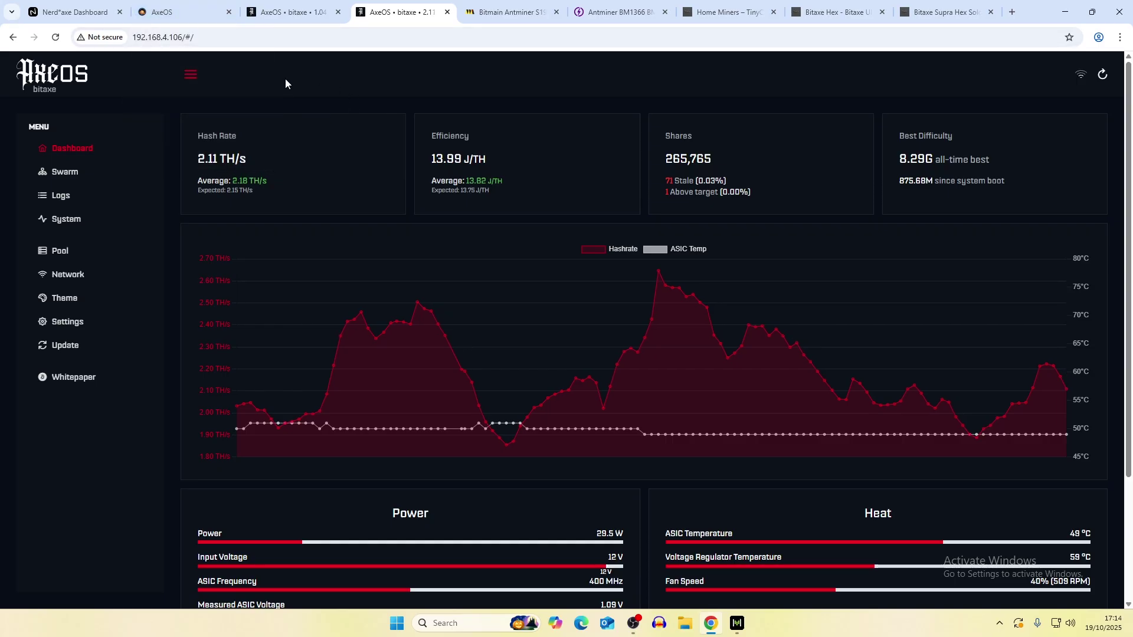
{"action": "scroll", "coordinate": [607, 282], "scroll_direction": "down", "scroll_amount": 3}
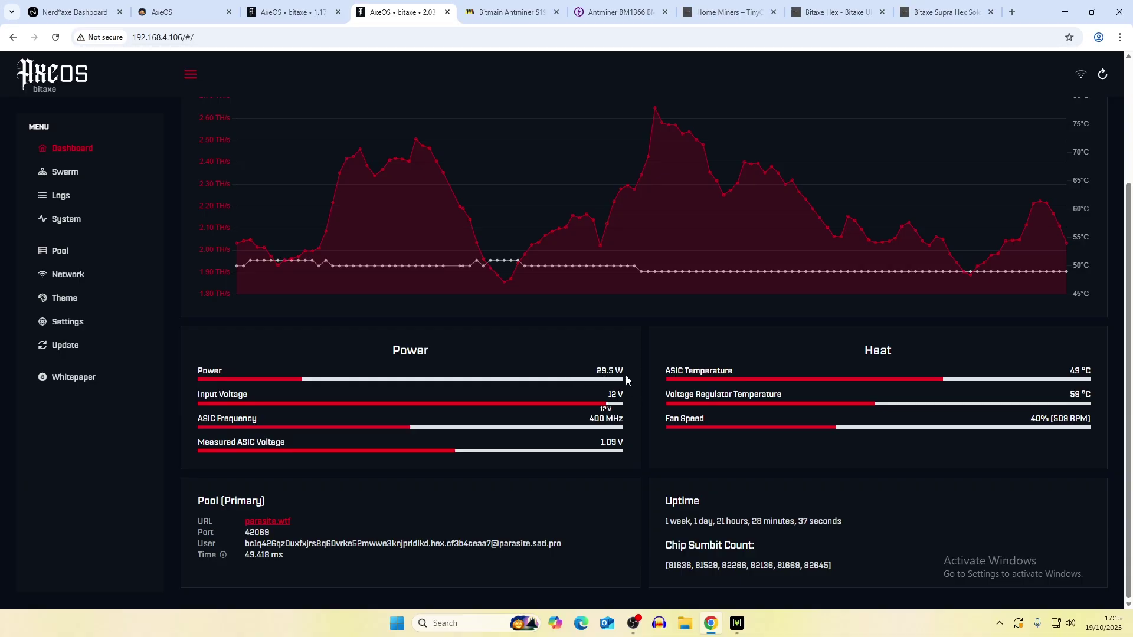
{"action": "key", "text": "XF86Calculator"}
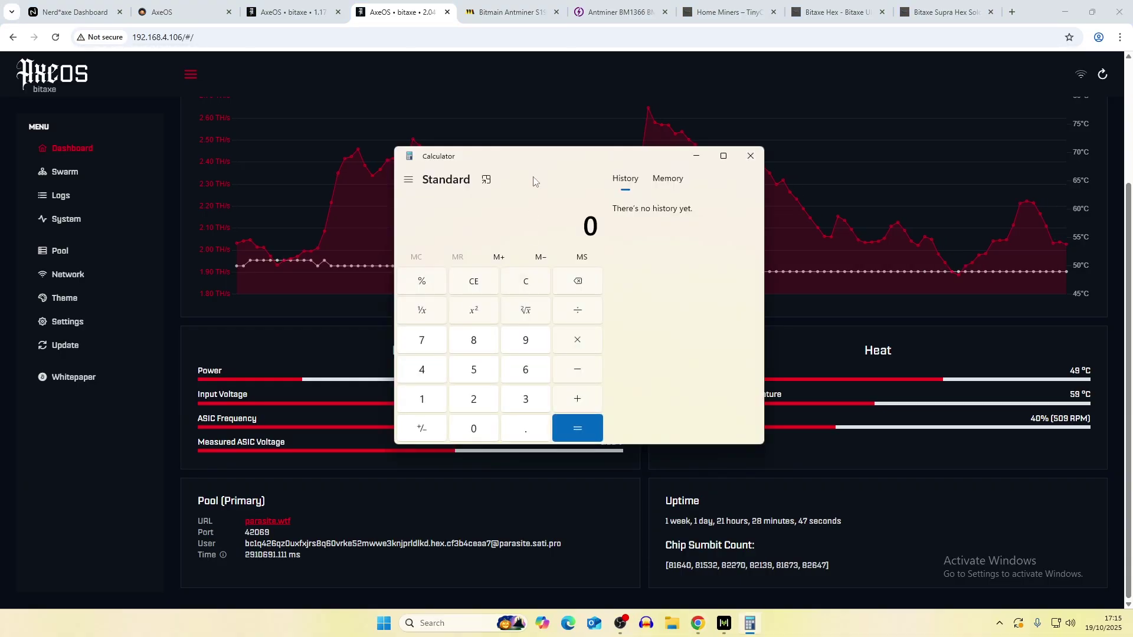
{"action": "left_click_drag", "start_coordinate": [535, 175], "coordinate": [258, 169]}
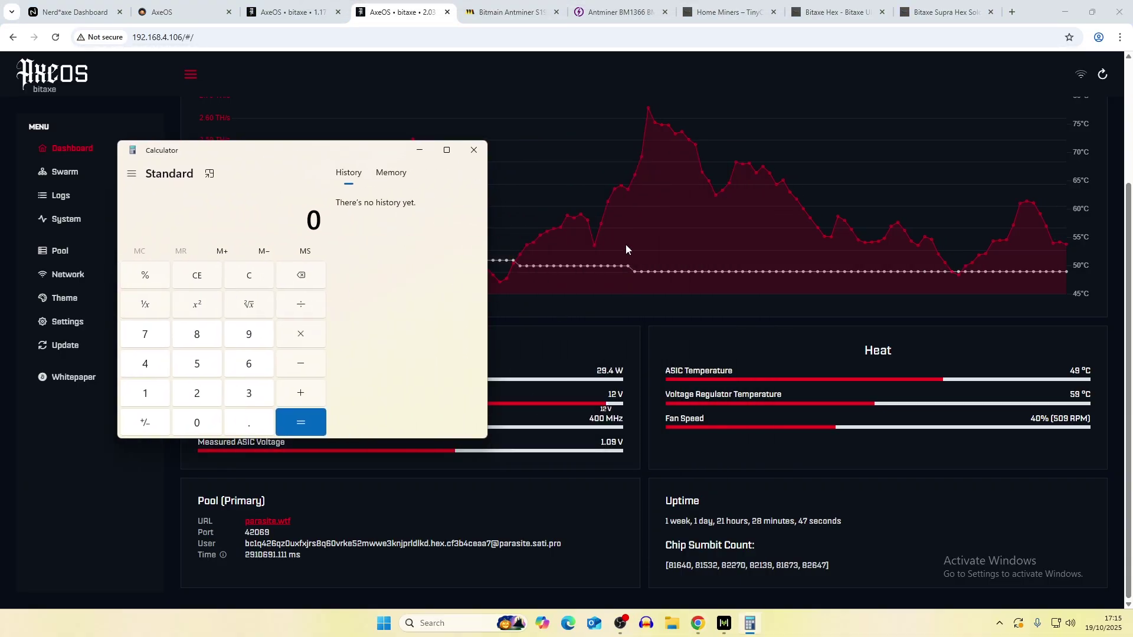
{"action": "type", "text": "29.4/6"}
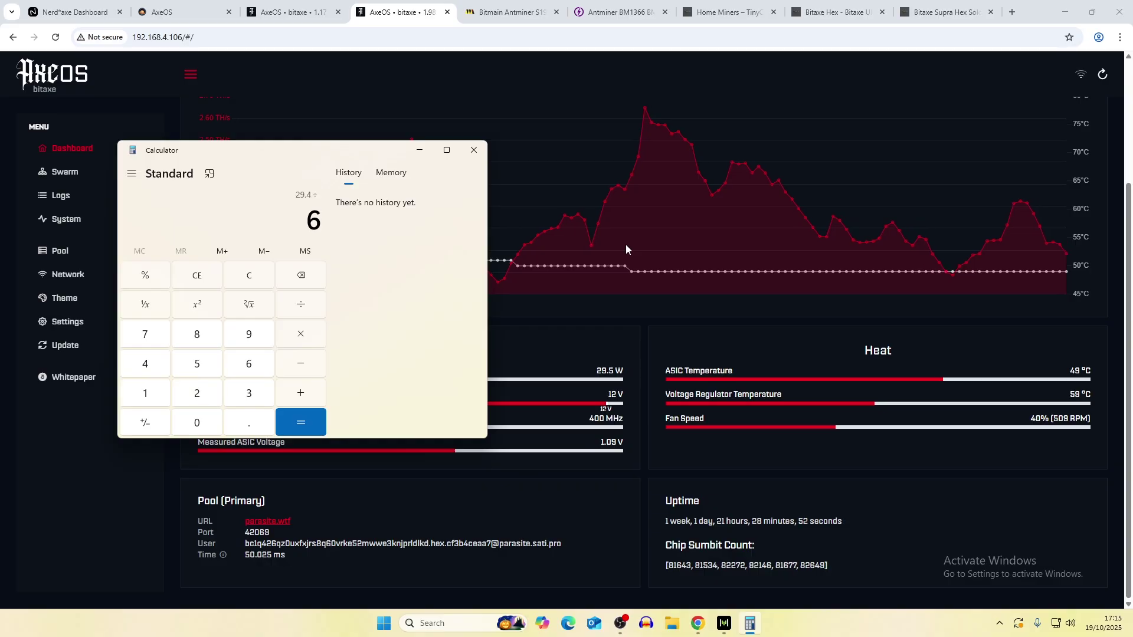
{"action": "key", "text": "Return"}
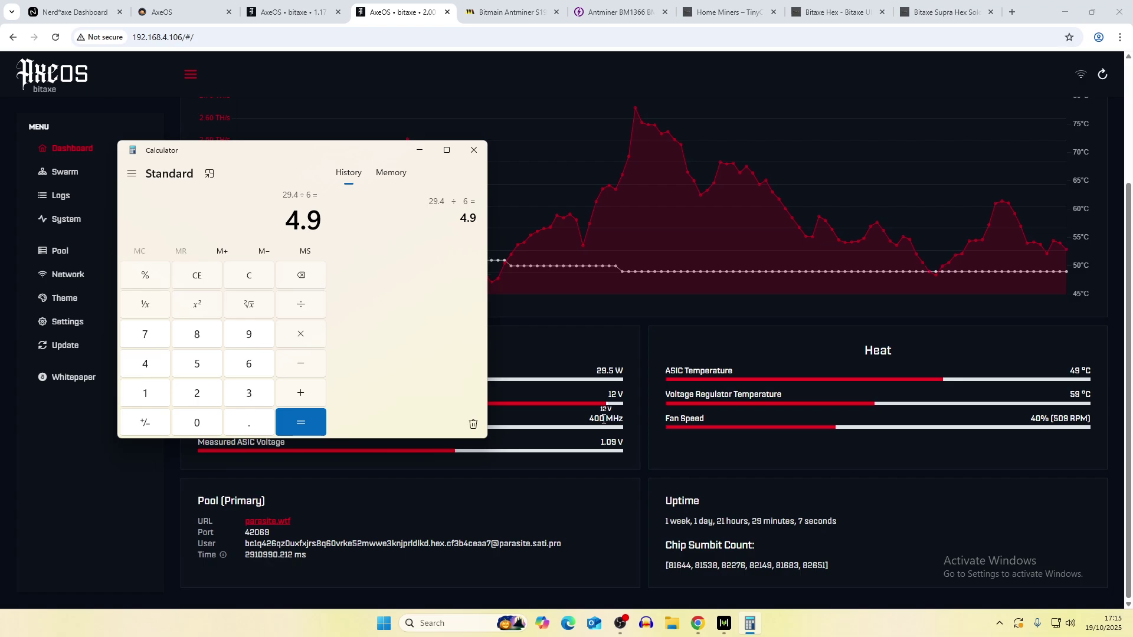
{"action": "scroll", "coordinate": [698, 371], "scroll_direction": "up", "scroll_amount": 2}
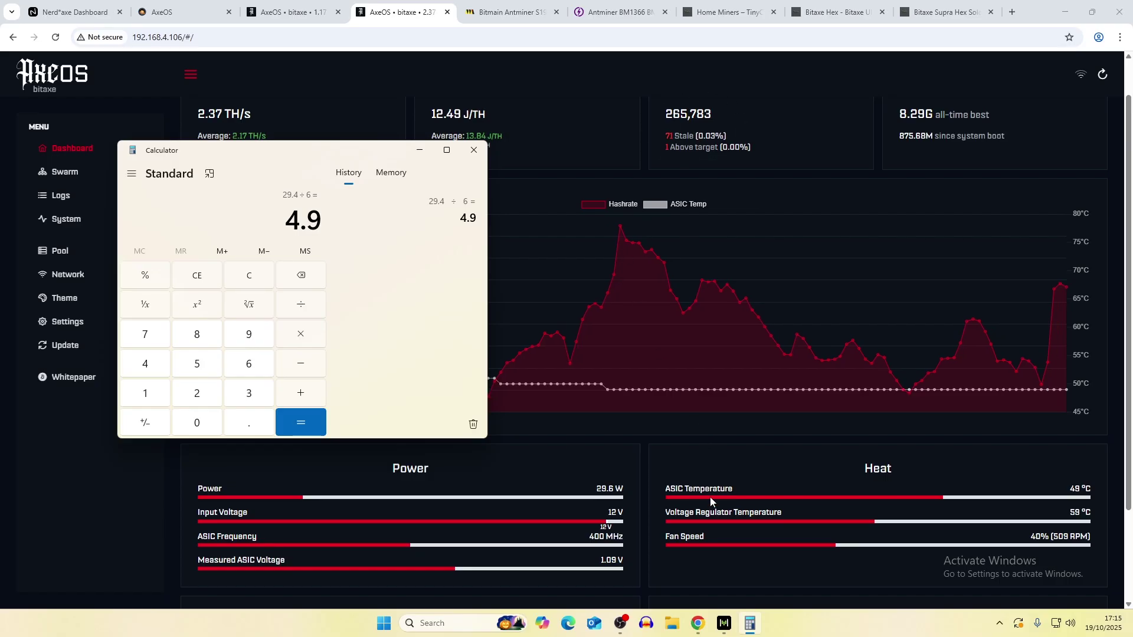
{"action": "left_click", "coordinate": [420, 150]}
{"action": "scroll", "coordinate": [537, 401], "scroll_direction": "up", "scroll_amount": 1}
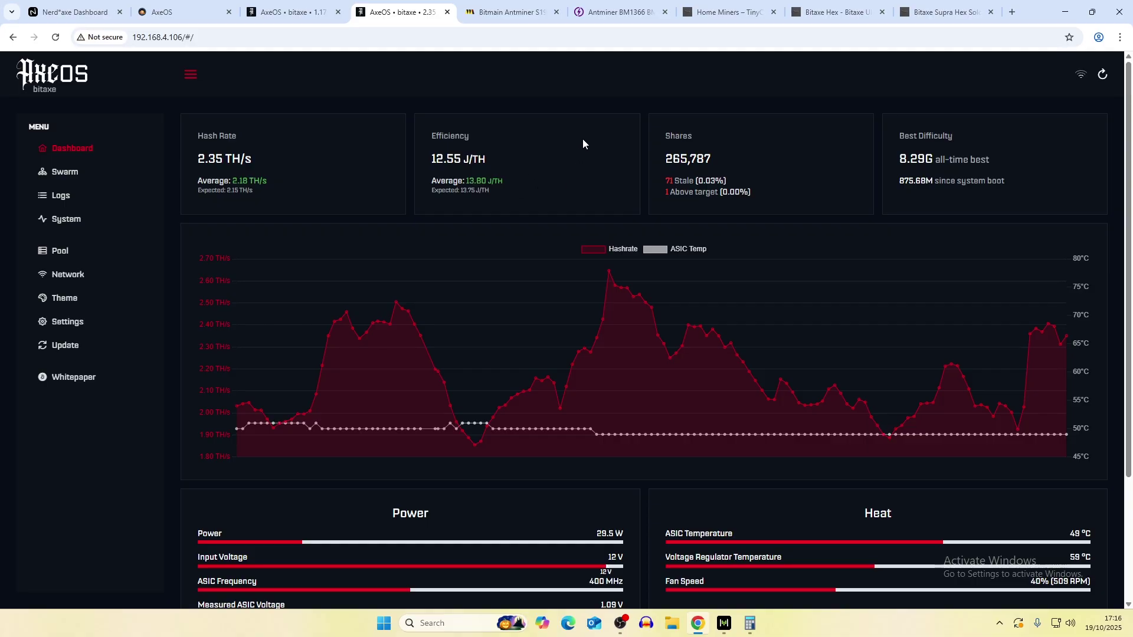
Enable overclock mode in the settings of the AxeOS miner at 192.168.4.107 to expose its frequency and core voltage fields
{"action": "key", "text": "ctrl+shift+Tab"}
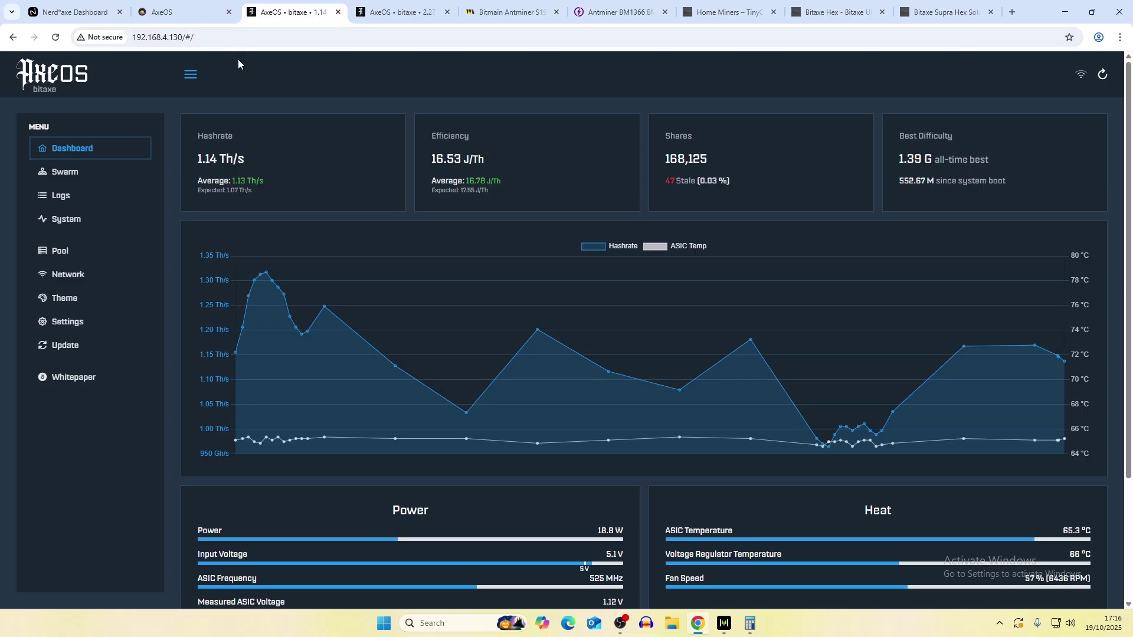
{"action": "left_click", "coordinate": [192, 21]}
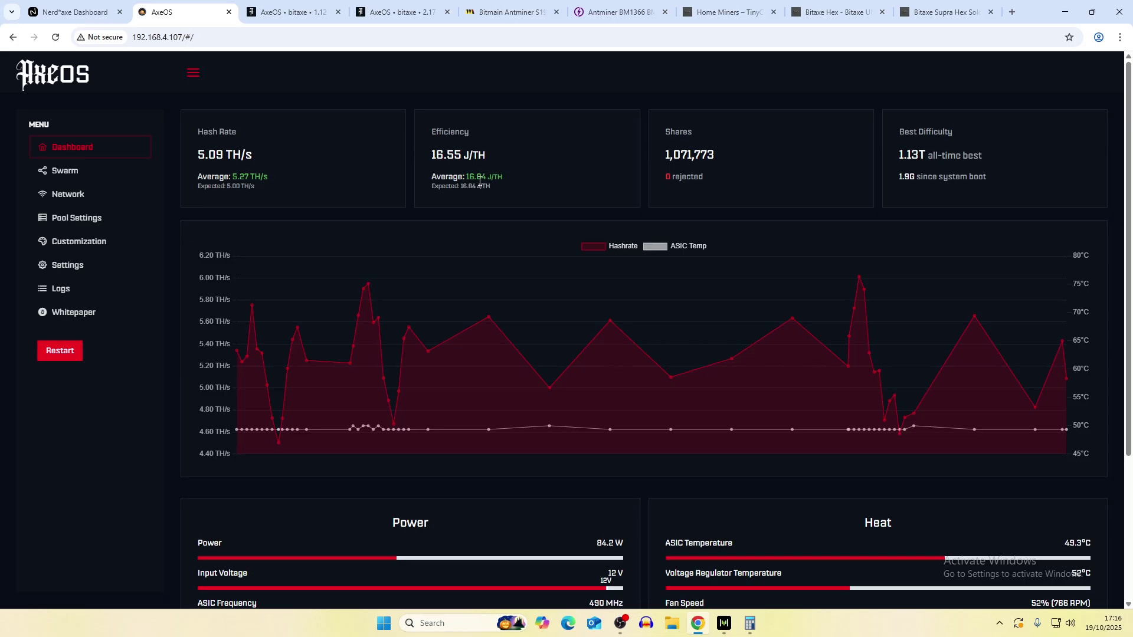
{"action": "left_click", "coordinate": [88, 266]}
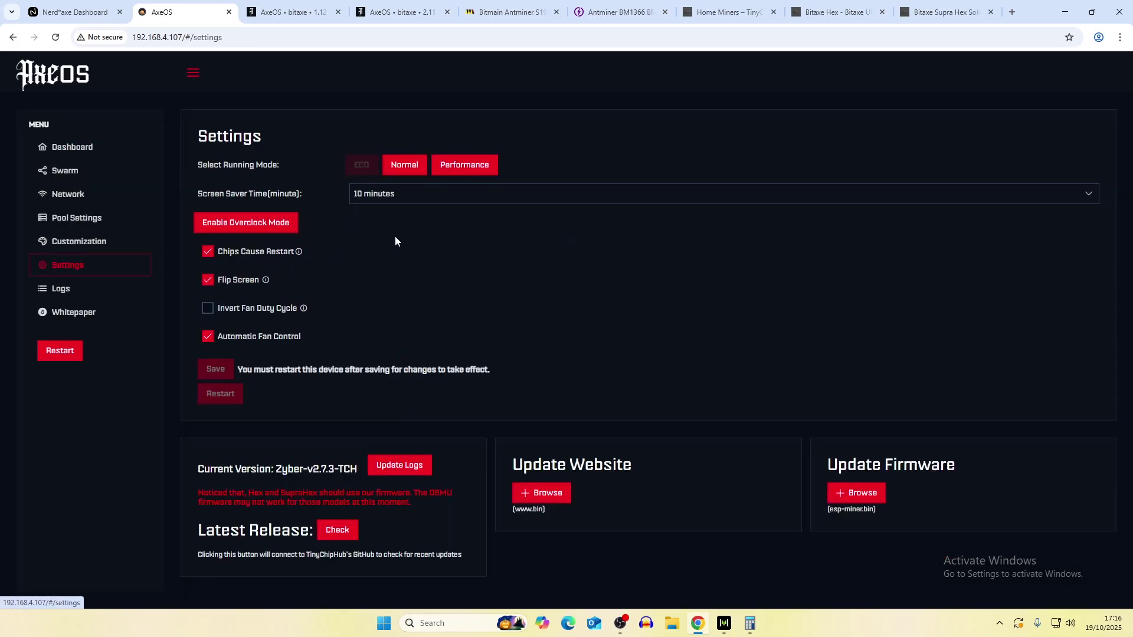
{"action": "left_click", "coordinate": [258, 224]}
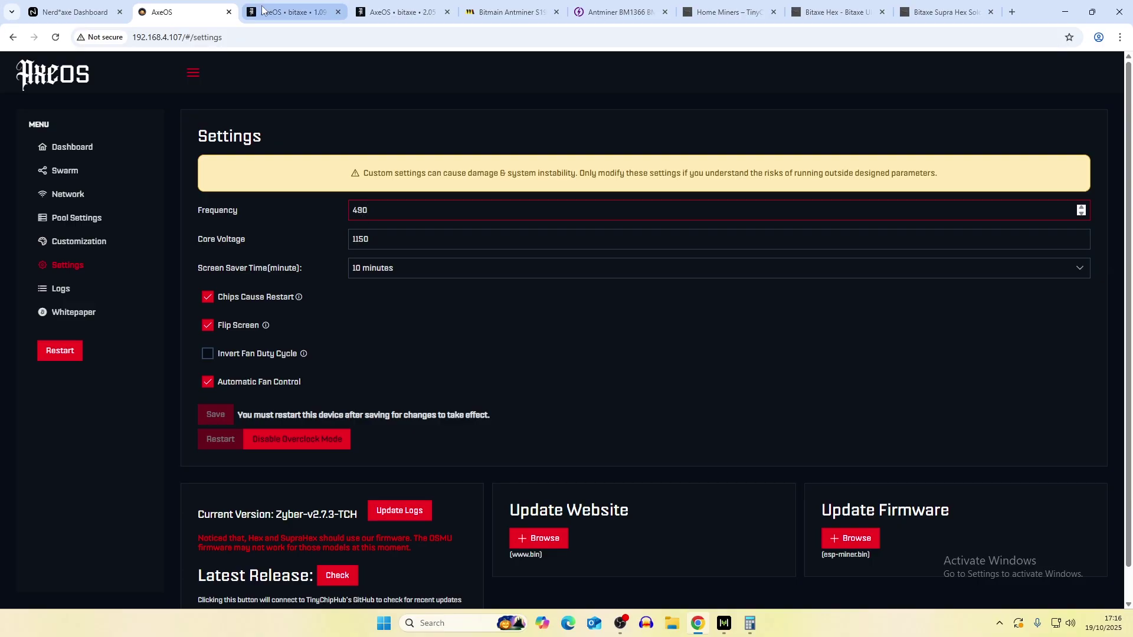
Check the Nerd*axe dashboard, and open the frequency and core voltage settings of the bitaxe at 192.168.4.106
{"action": "left_click", "coordinate": [286, 12]}
{"action": "left_click", "coordinate": [100, 12]}
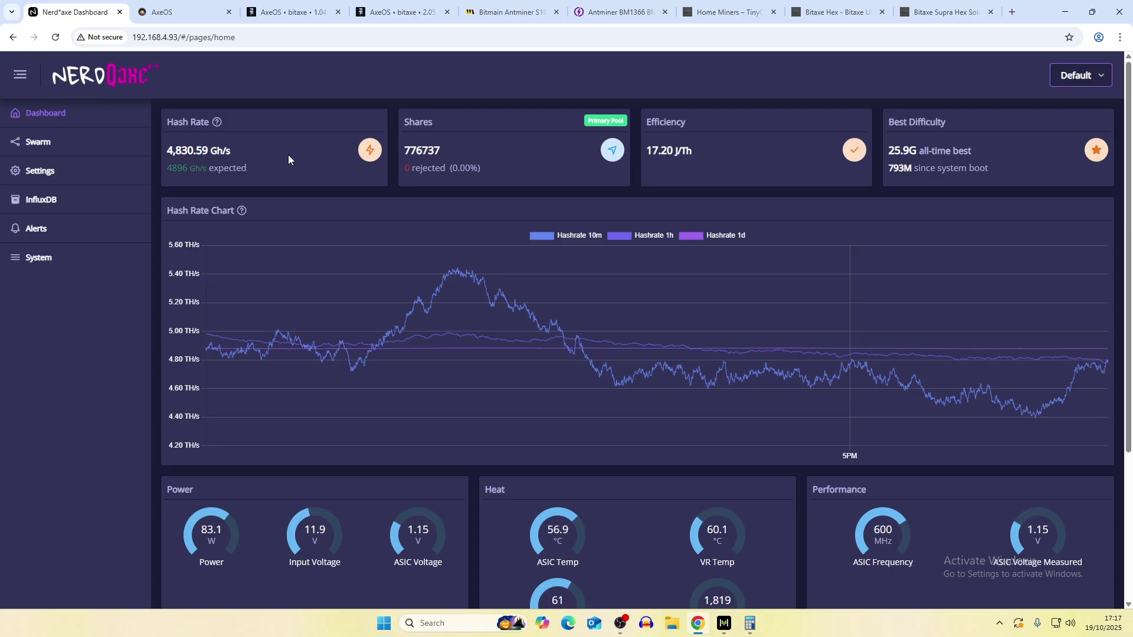
{"action": "key", "text": "ctrl+4"}
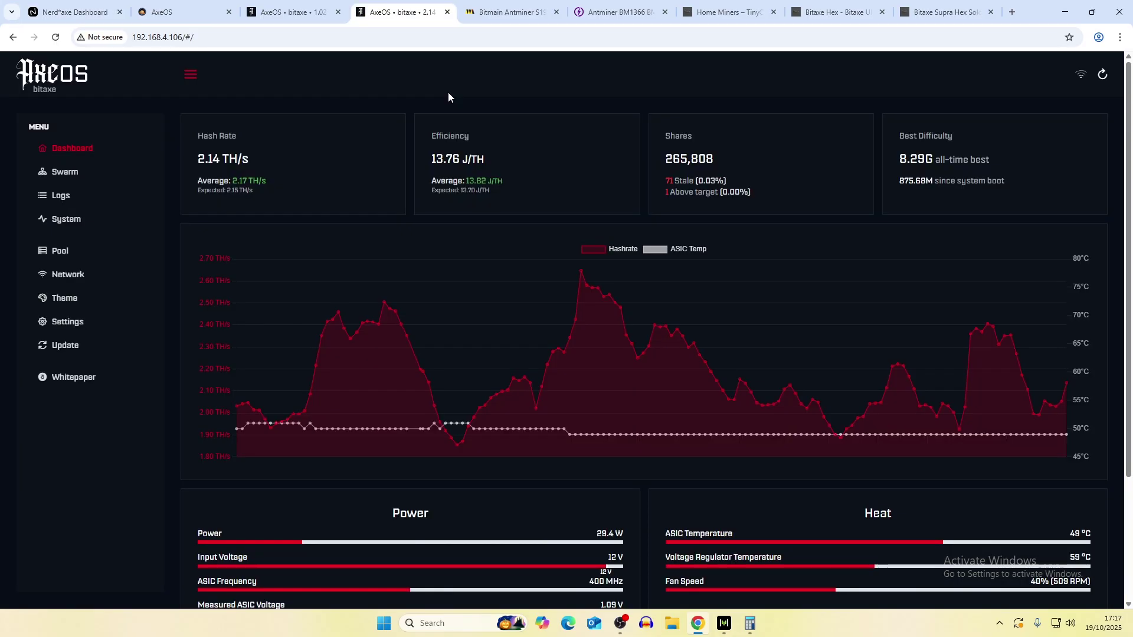
{"action": "left_click", "coordinate": [94, 328]}
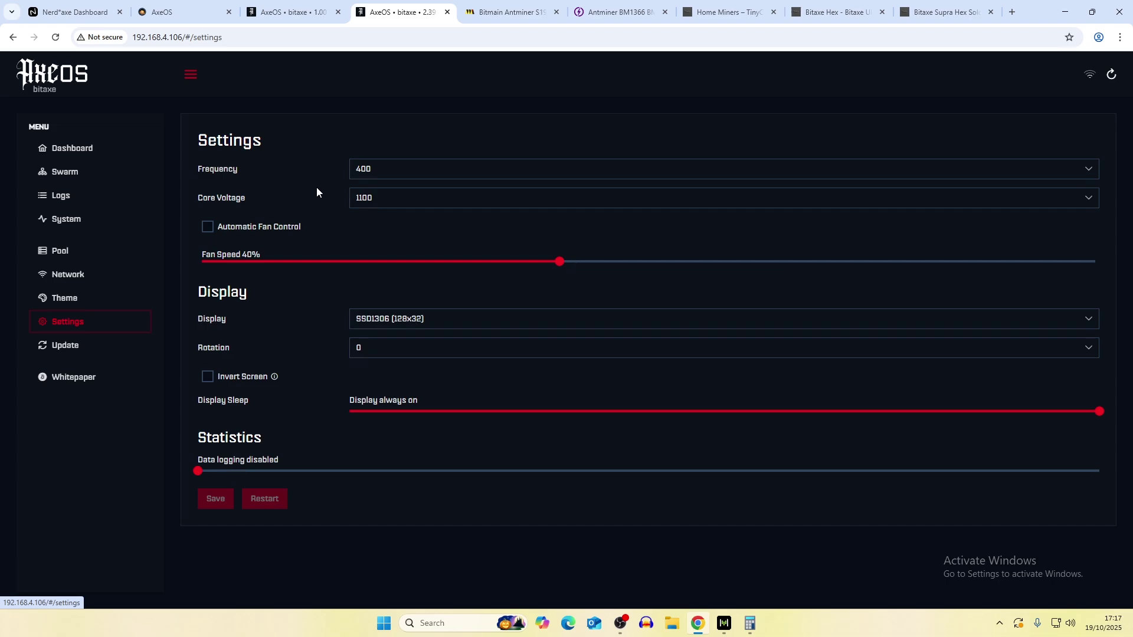
Open the system information of the bitaxe at 192.168.4.106 and highlight the chip details 6x BM1366 in its device model
{"action": "key", "text": "ctrl+shift+Tab"}
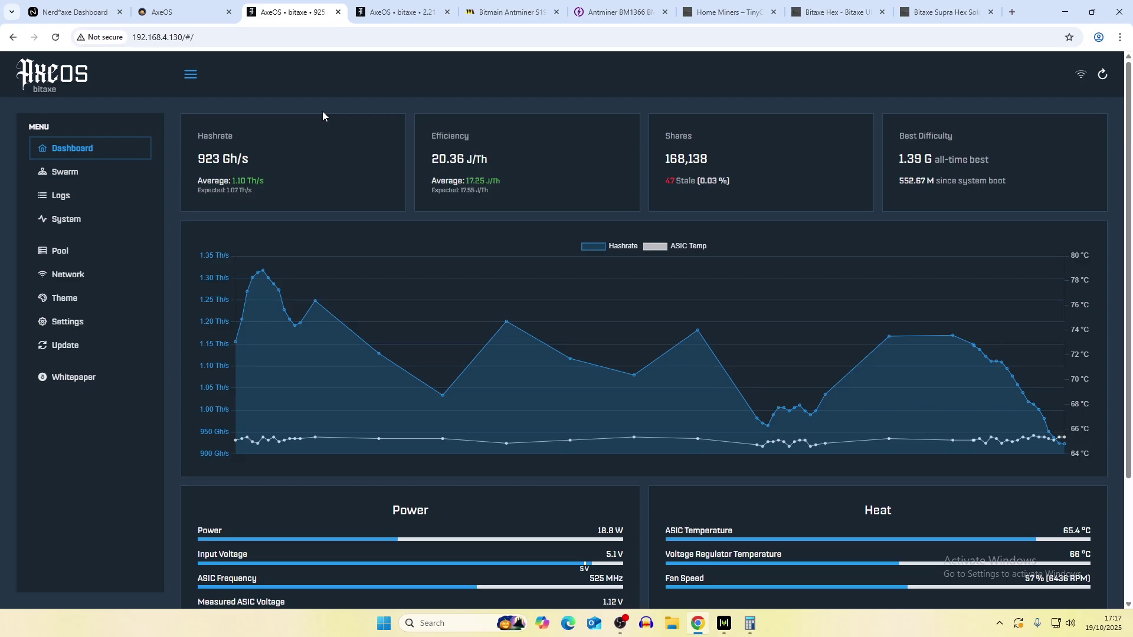
{"action": "left_click", "coordinate": [402, 12]}
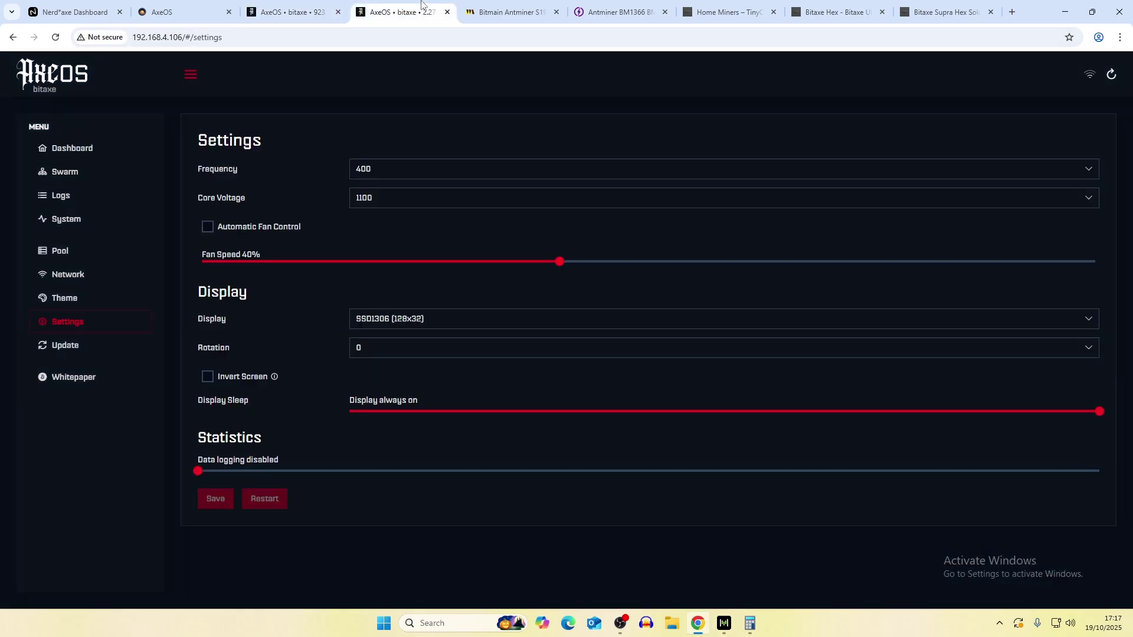
{"action": "left_click", "coordinate": [82, 150]}
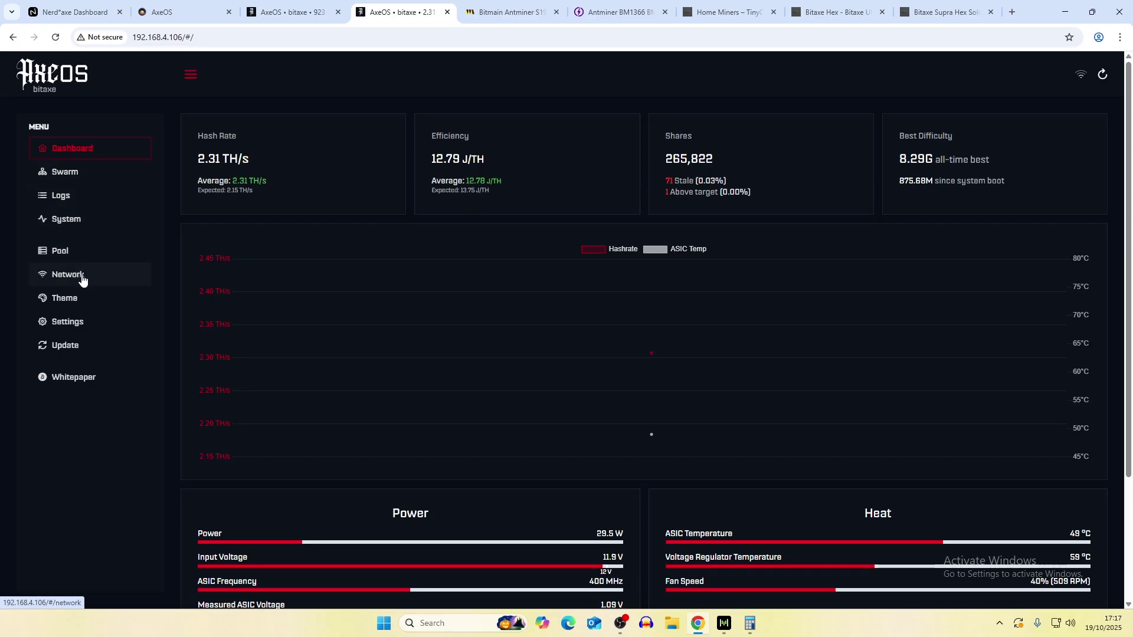
{"action": "left_click", "coordinate": [91, 326]}
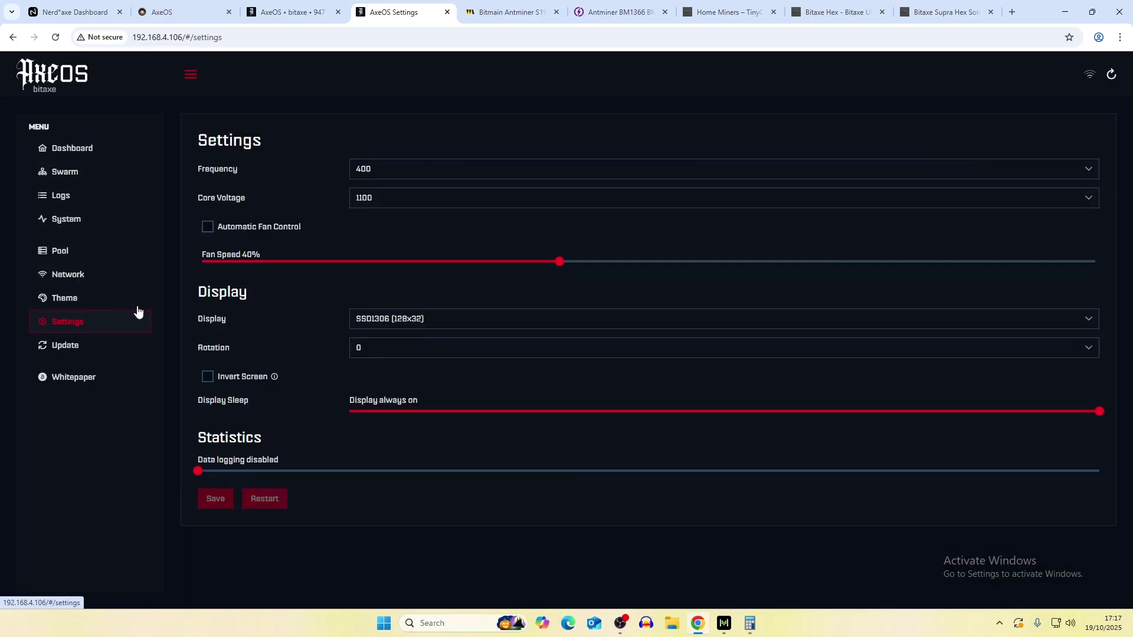
{"action": "left_click", "coordinate": [83, 220]}
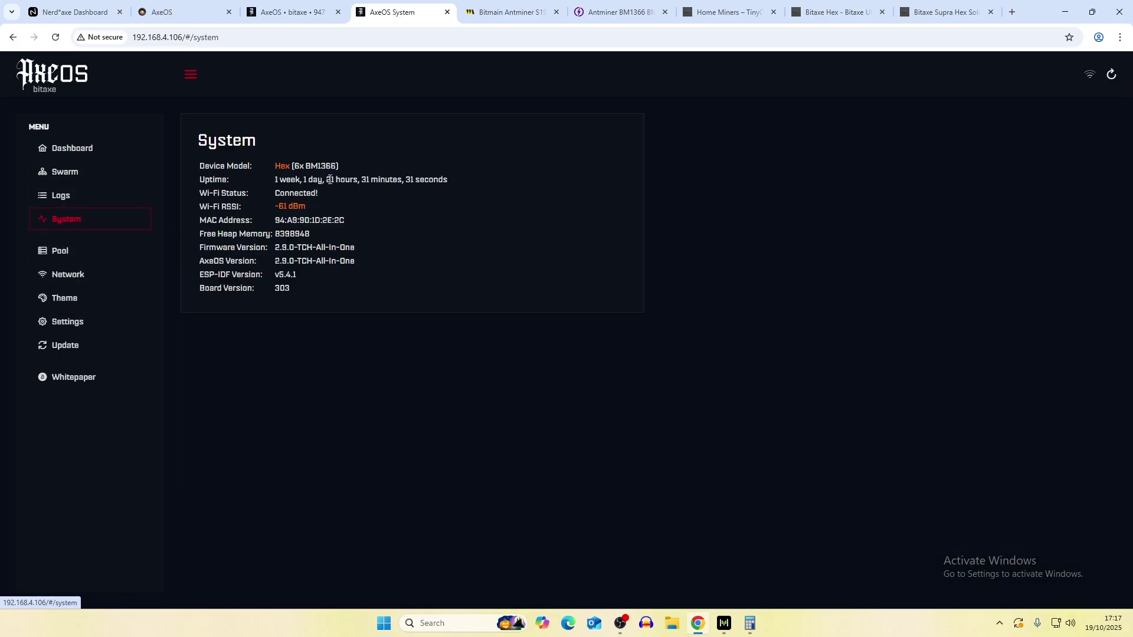
{"action": "left_click_drag", "start_coordinate": [296, 166], "coordinate": [337, 166]}
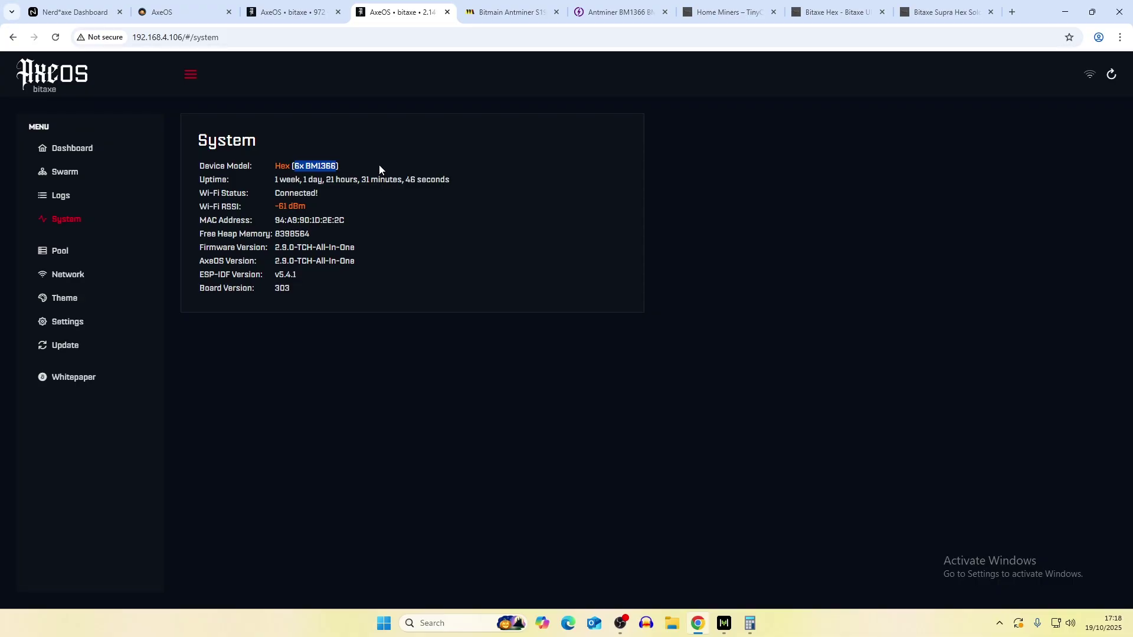
View the BM1366 chip listing and highlight the efficiency value in the algorithms table of the Bitmain Antminer S19 XP page
{"action": "key", "text": "ctrl+Tab"}
{"action": "key", "text": "ctrl+Tab"}
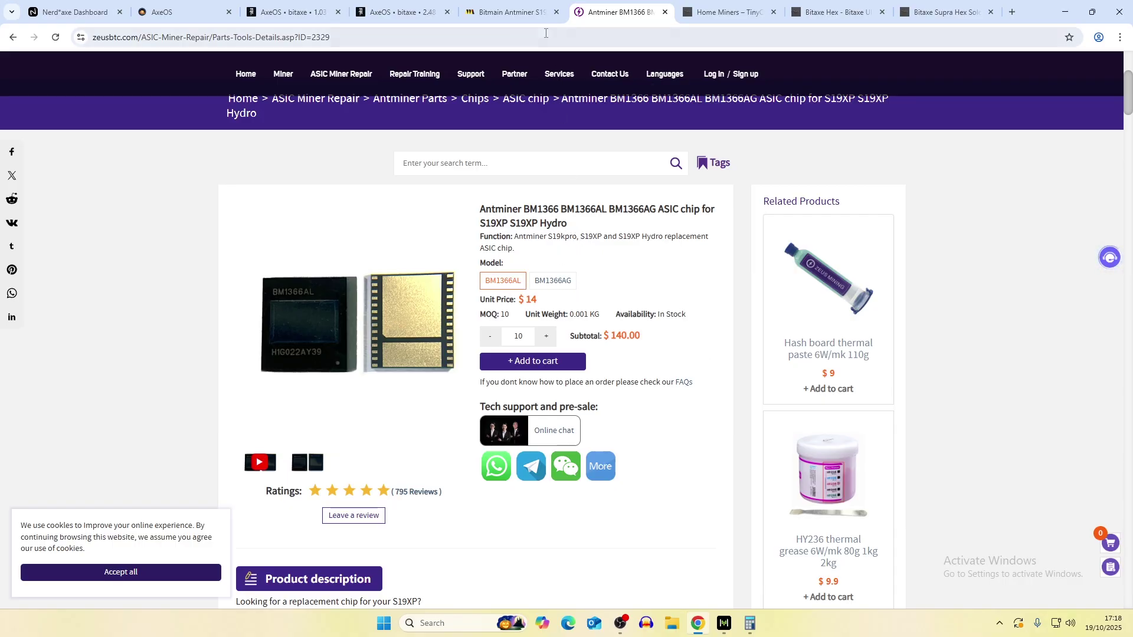
{"action": "left_click", "coordinate": [513, 12]}
{"action": "scroll", "coordinate": [677, 365], "scroll_direction": "down", "scroll_amount": 8}
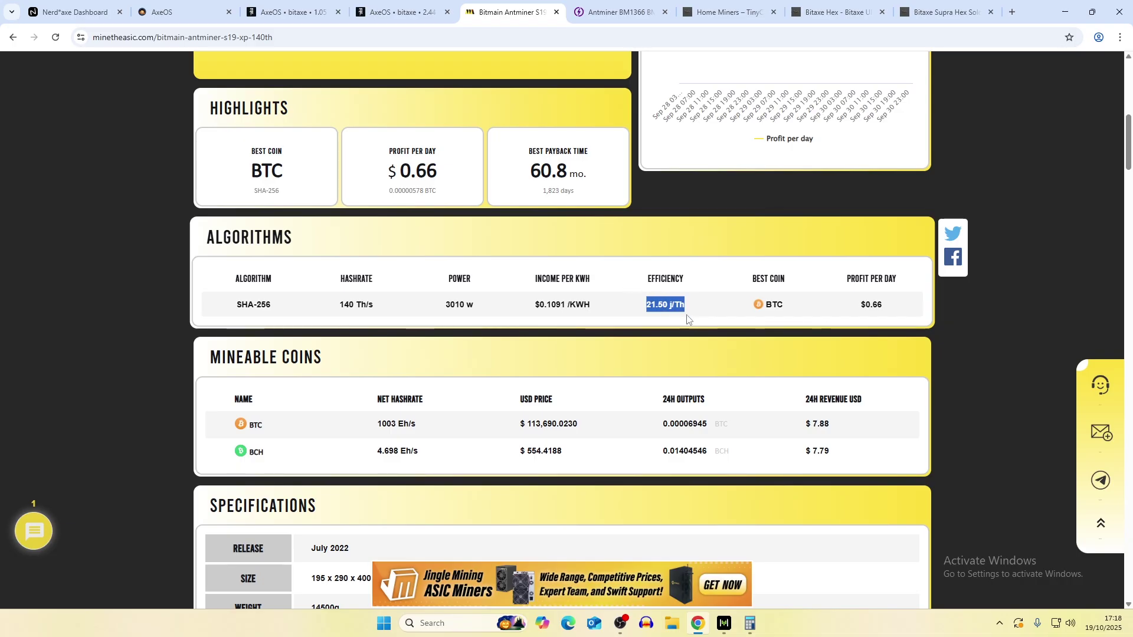
Compare the efficiency and temperatures on the dashboard of the bitaxe at 192.168.4.106 with the Antminer S19 XP figures
{"action": "left_click", "coordinate": [432, 8]}
{"action": "left_click", "coordinate": [101, 150]}
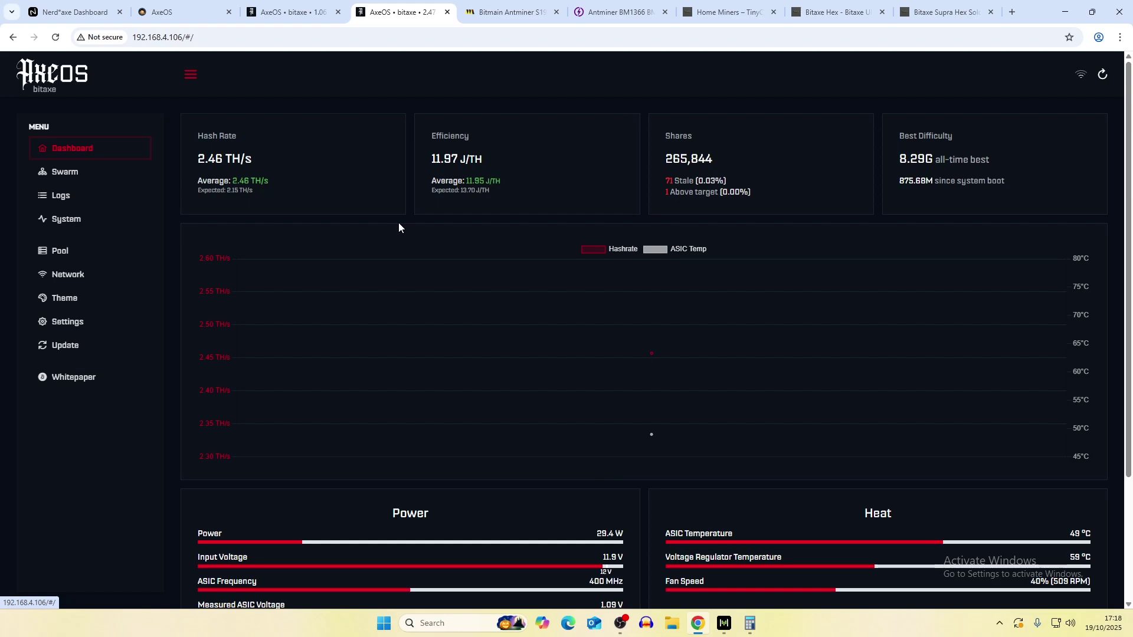
{"action": "scroll", "coordinate": [618, 584], "scroll_direction": "down", "scroll_amount": 2}
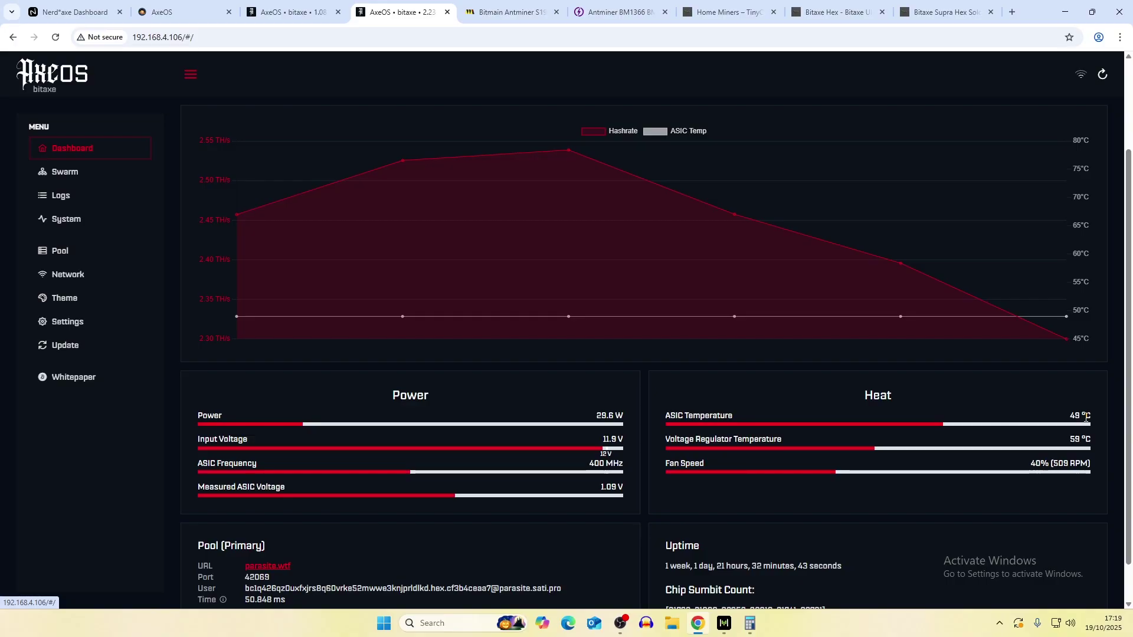
{"action": "key", "text": "ctrl+Tab"}
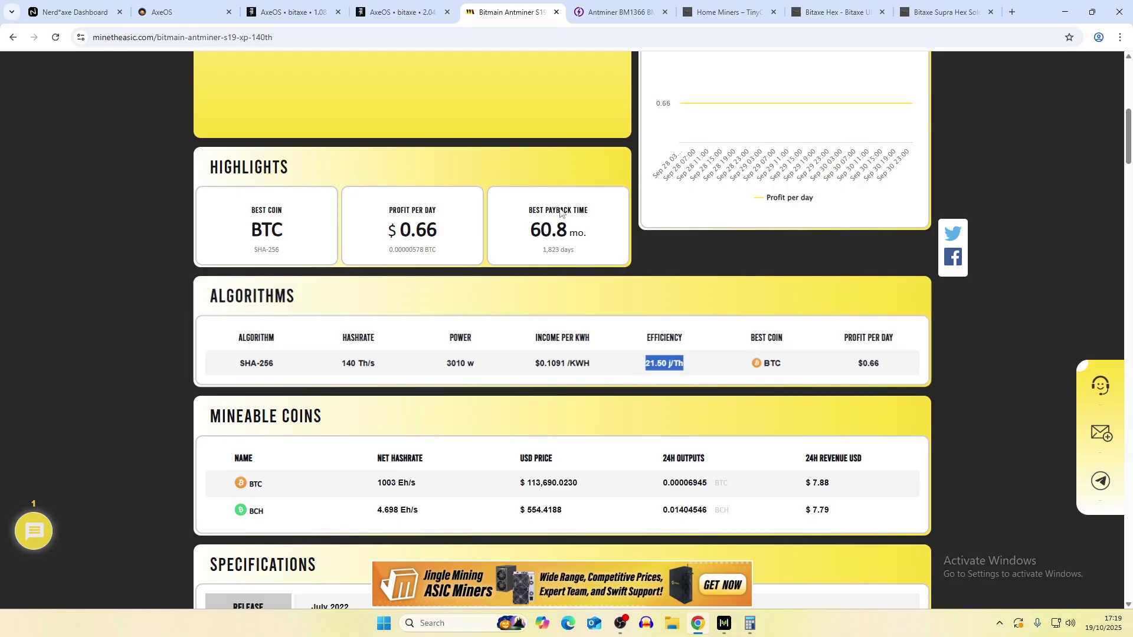
{"action": "key", "text": "ctrl+shift+Tab"}
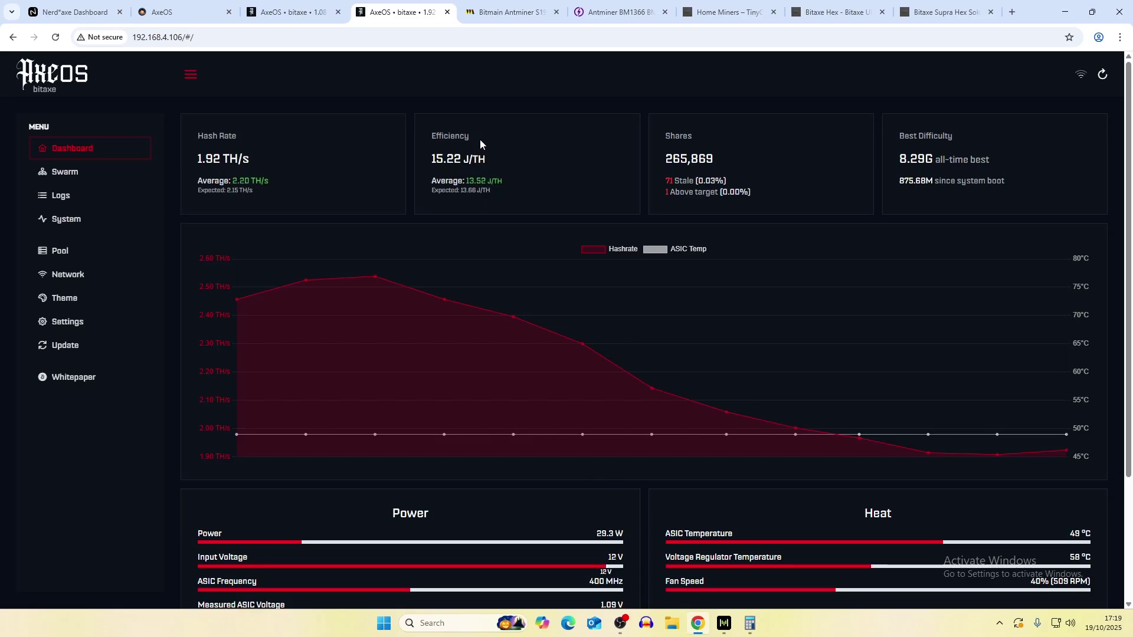
Inspect the frequency options in the Nerd*axe mining settings, keep the default, and return to the bitaxe dashboard at 192.168.4.106
{"action": "left_click", "coordinate": [75, 12]}
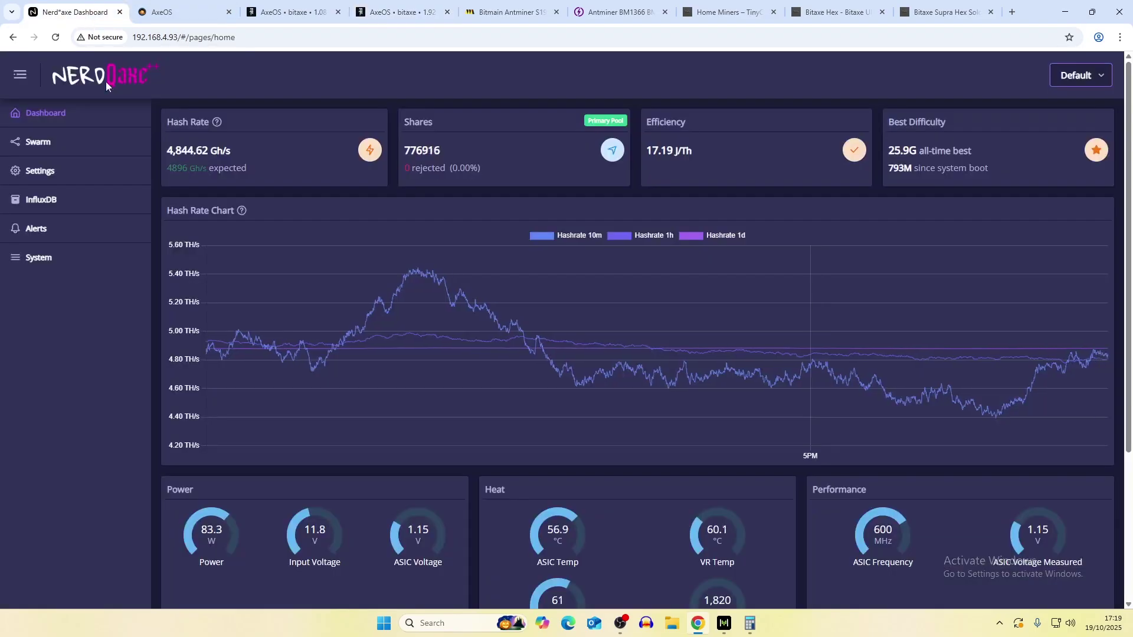
{"action": "left_click", "coordinate": [93, 177]}
{"action": "scroll", "coordinate": [309, 389], "scroll_direction": "down", "scroll_amount": 5}
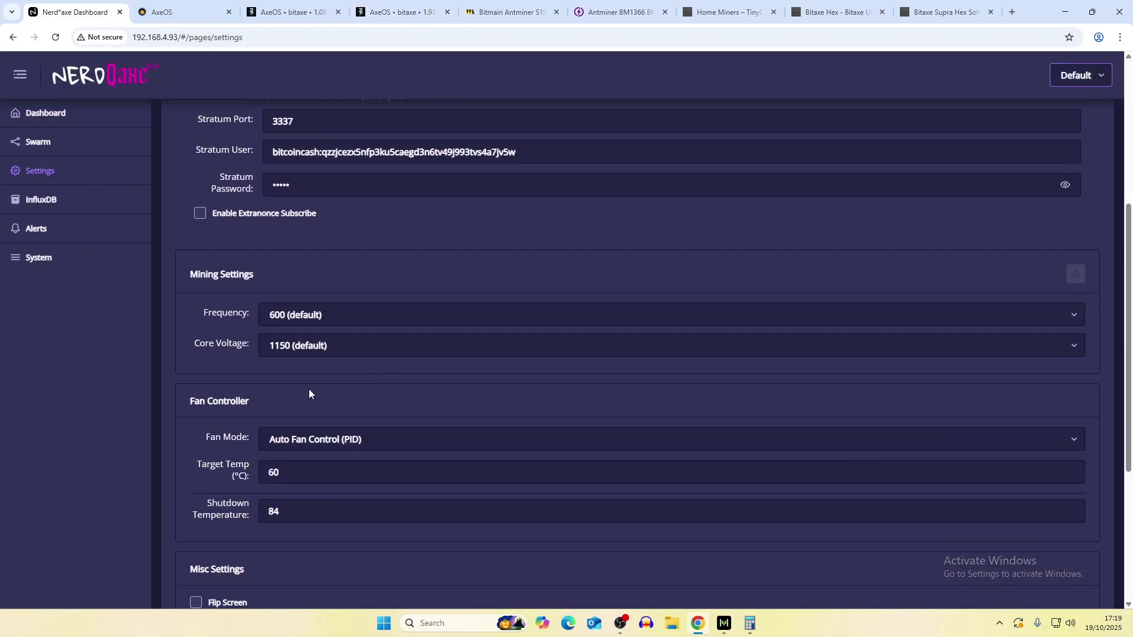
{"action": "left_click", "coordinate": [337, 318]}
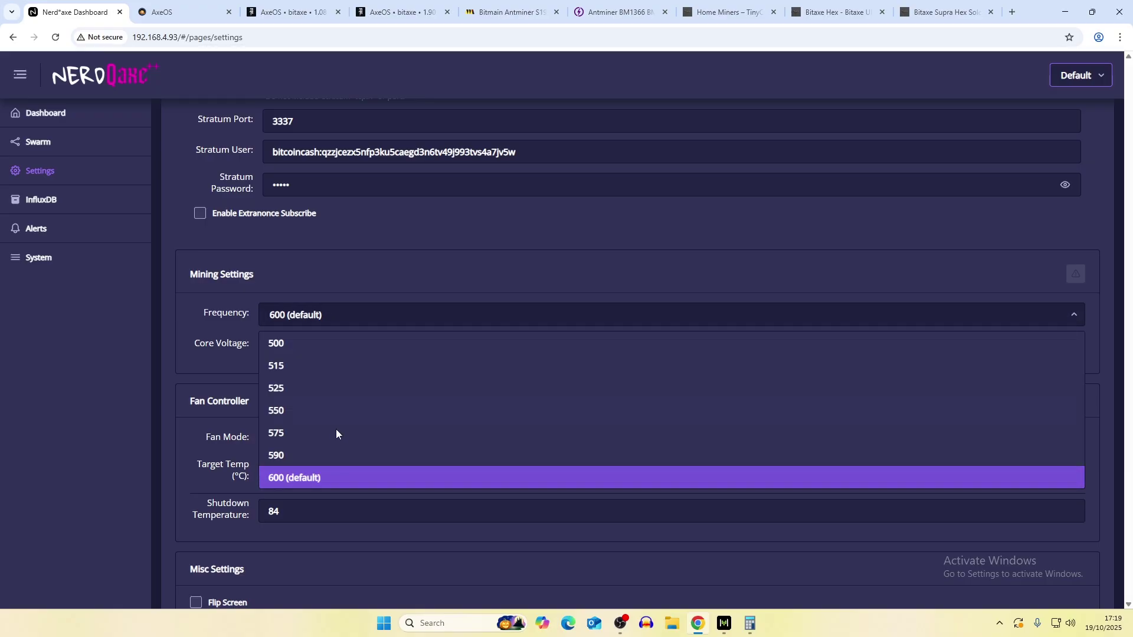
{"action": "left_click", "coordinate": [211, 338]}
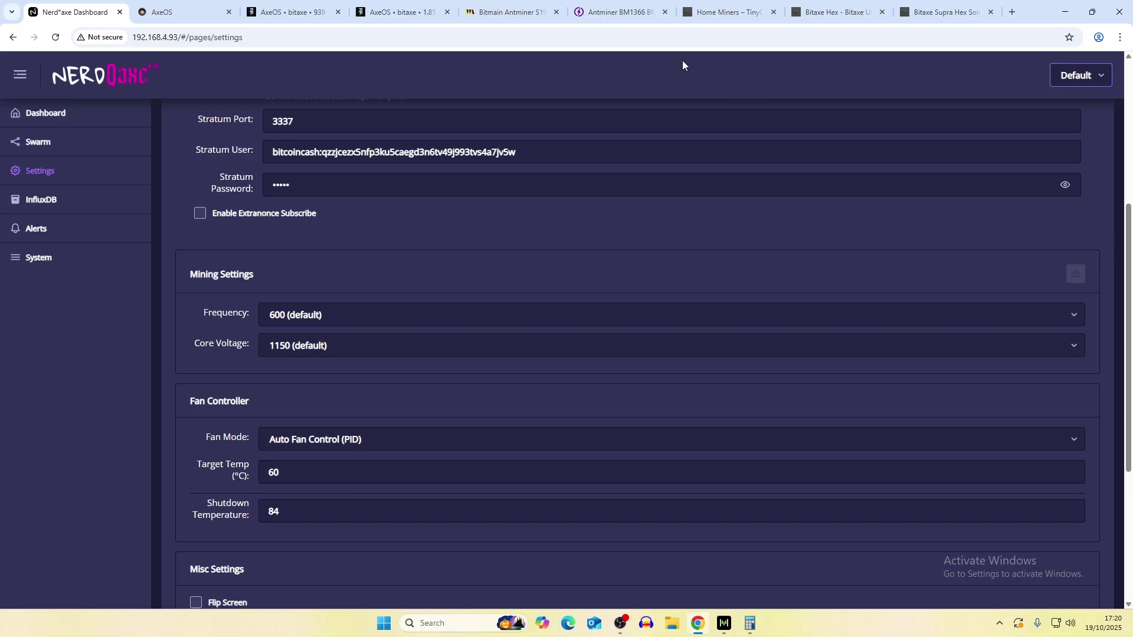
{"action": "left_click", "coordinate": [382, 7]}
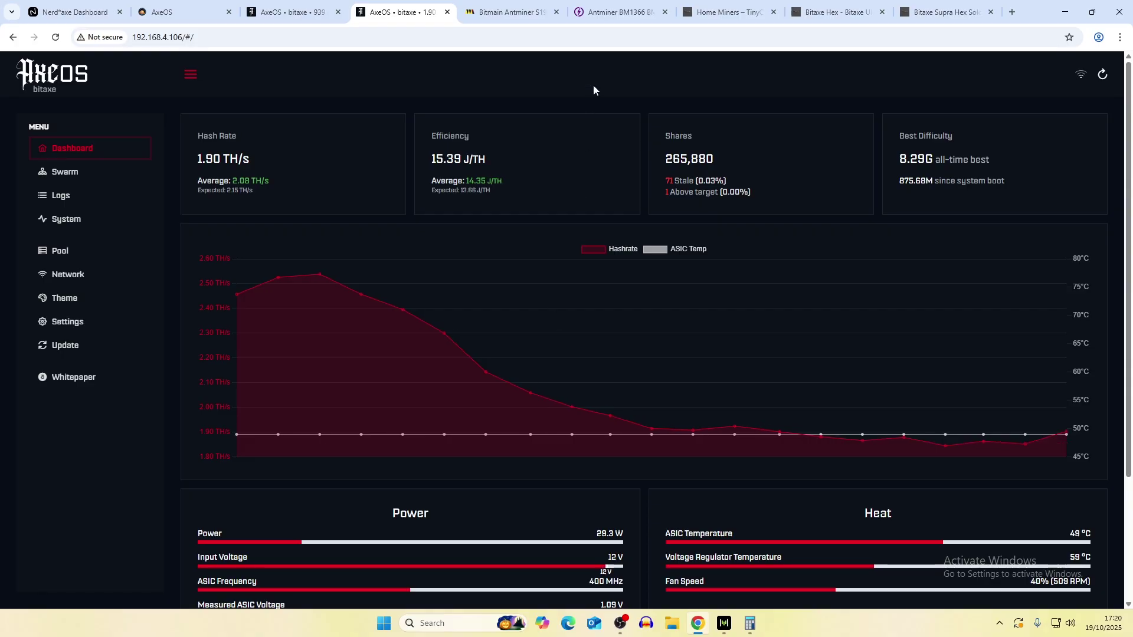
View the TinyChipHub home miners and check the power and heat readings on the dashboard of the bitaxe at 192.168.4.106
{"action": "left_click", "coordinate": [727, 12]}
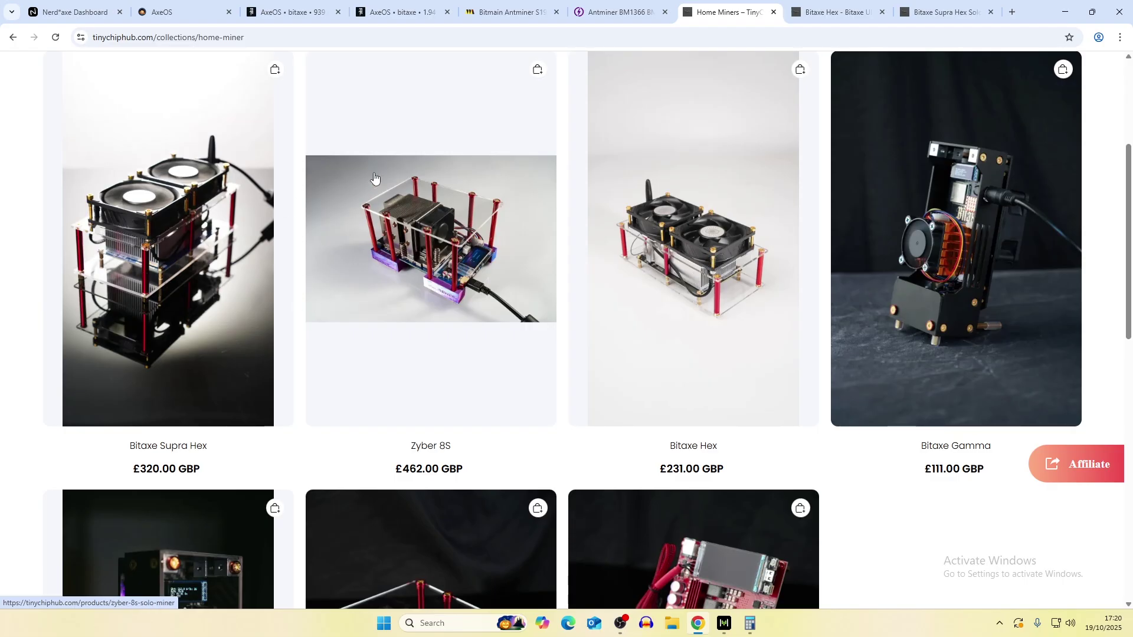
{"action": "left_click", "coordinate": [408, 12]}
{"action": "scroll", "coordinate": [623, 487], "scroll_direction": "down", "scroll_amount": 3}
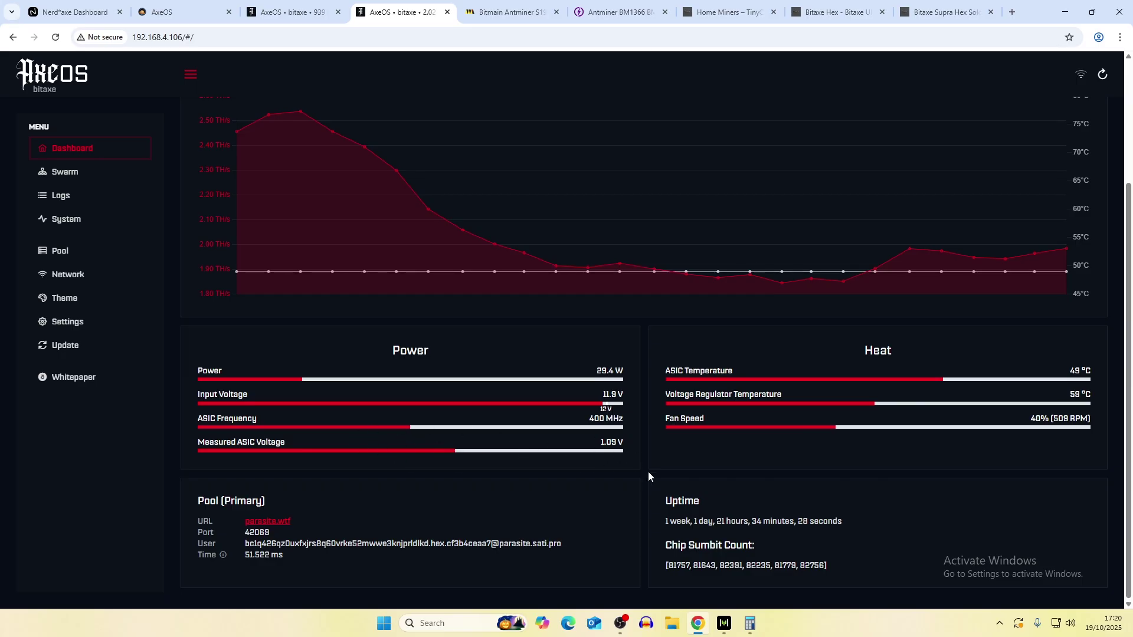
Look through the models and prices in TinyChipHub's home miner collection
{"action": "left_click", "coordinate": [689, 16]}
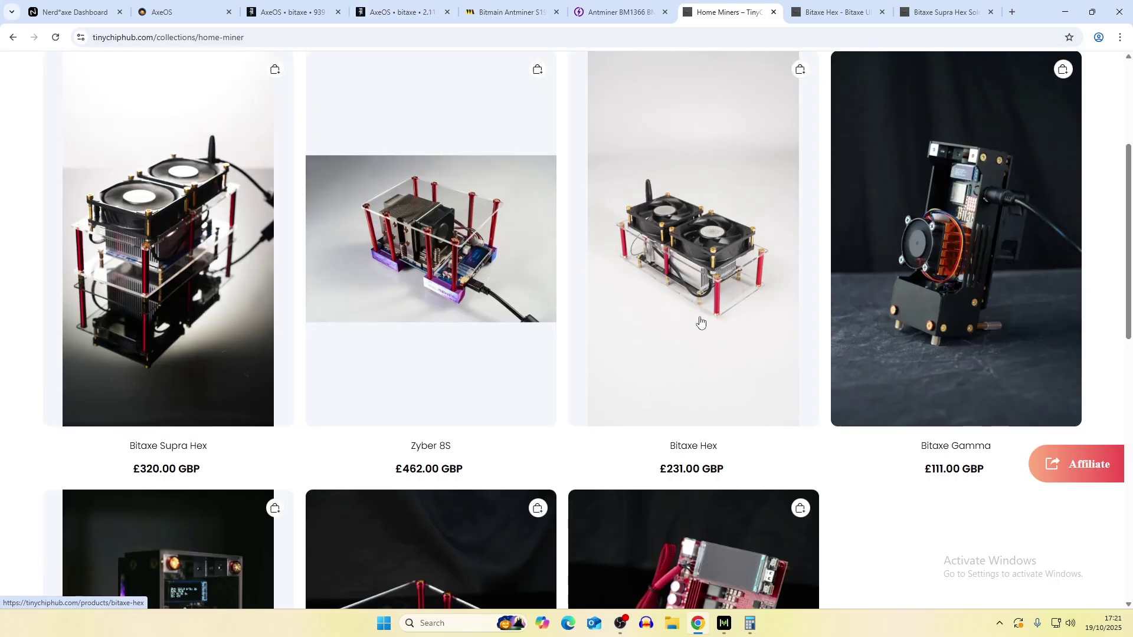
{"action": "scroll", "coordinate": [472, 378], "scroll_direction": "down", "scroll_amount": 1}
{"action": "scroll", "coordinate": [472, 381], "scroll_direction": "down", "scroll_amount": 6}
{"action": "scroll", "coordinate": [446, 537], "scroll_direction": "up", "scroll_amount": 1}
{"action": "scroll", "coordinate": [826, 324], "scroll_direction": "up", "scroll_amount": 2}
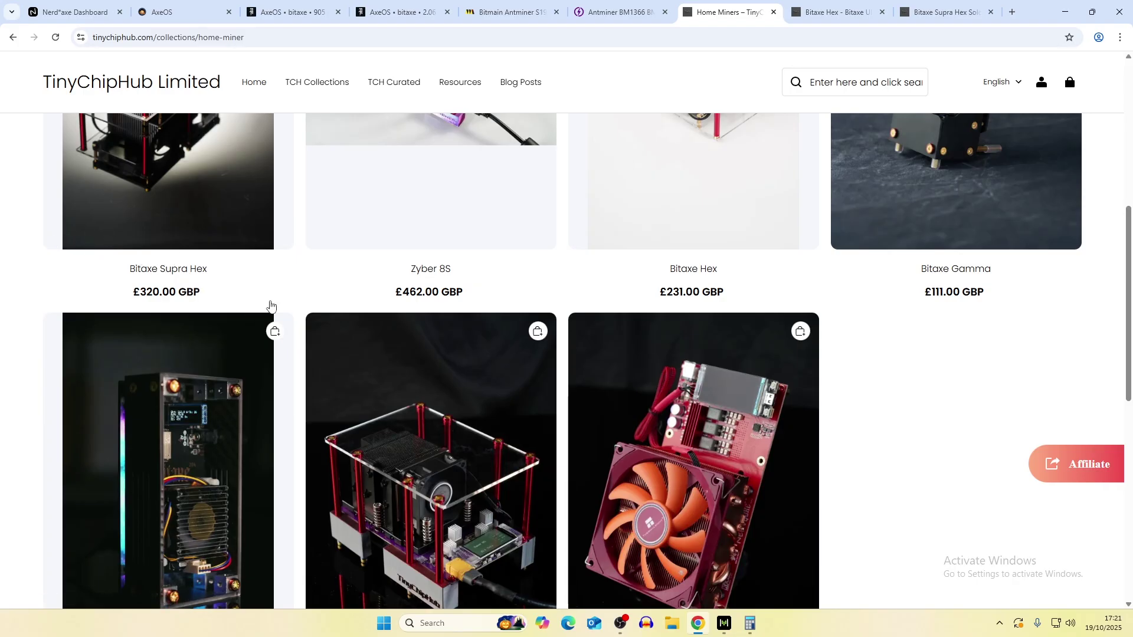
Highlight the efficiency figure in the Bitaxe Hex description and calculate the Bitaxe Supra Hex's efficiency in Calculator as 90 ÷ 4.2
{"action": "key", "text": "ctrl+Tab"}
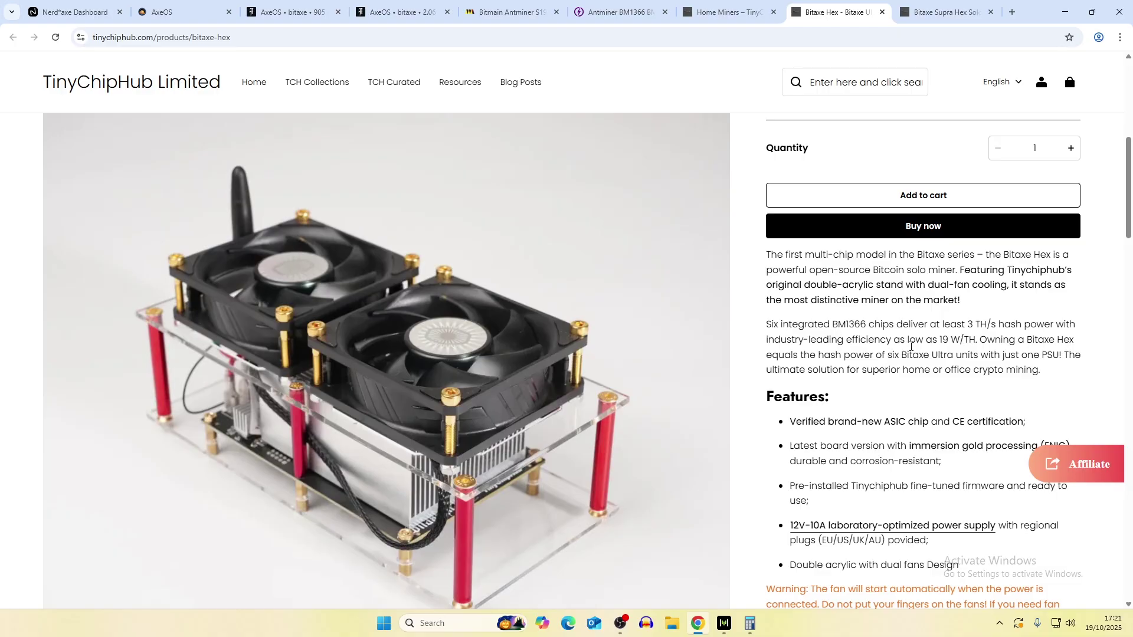
{"action": "left_click_drag", "start_coordinate": [942, 341], "coordinate": [982, 344]}
{"action": "left_click", "coordinate": [939, 11]}
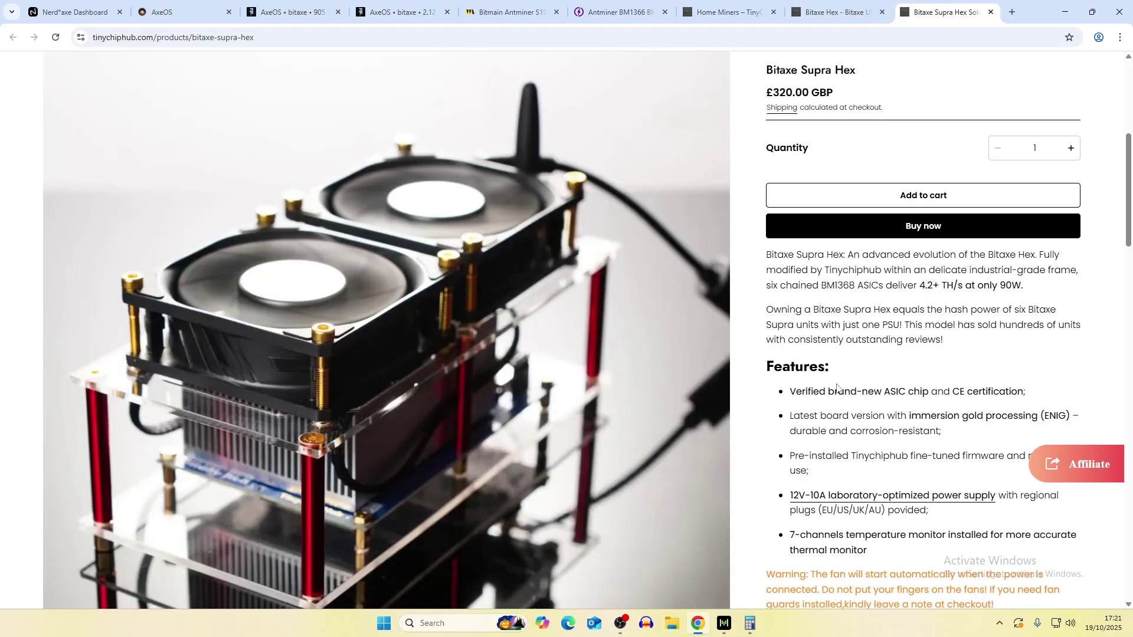
{"action": "left_click", "coordinate": [750, 623]}
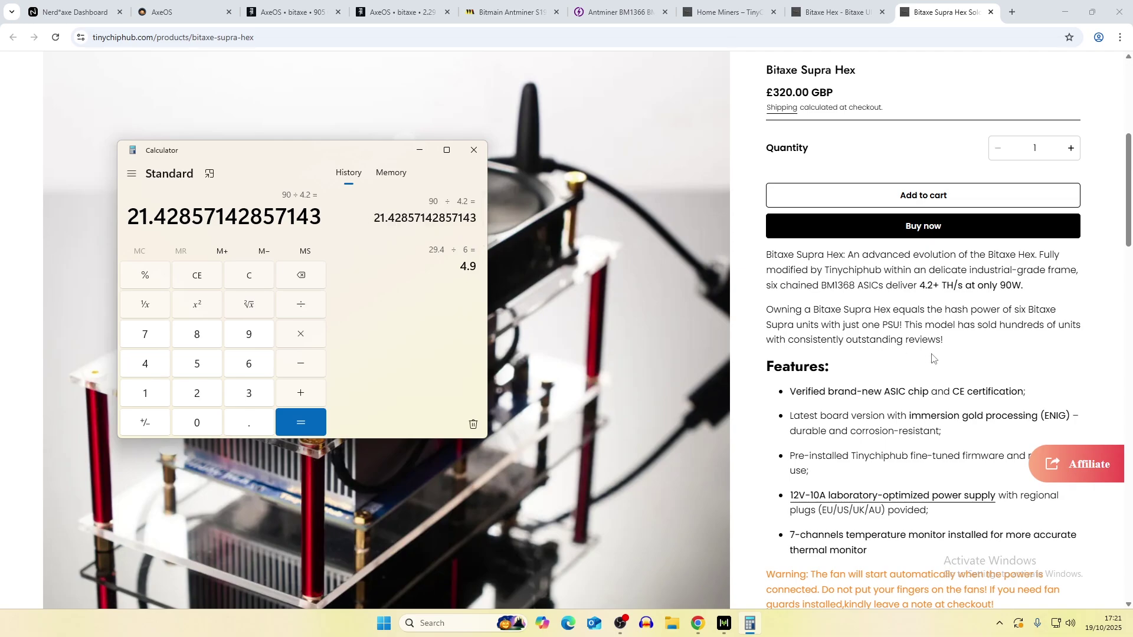
{"action": "left_click", "coordinate": [886, 438]}
{"action": "scroll", "coordinate": [885, 438], "scroll_direction": "down", "scroll_amount": 4}
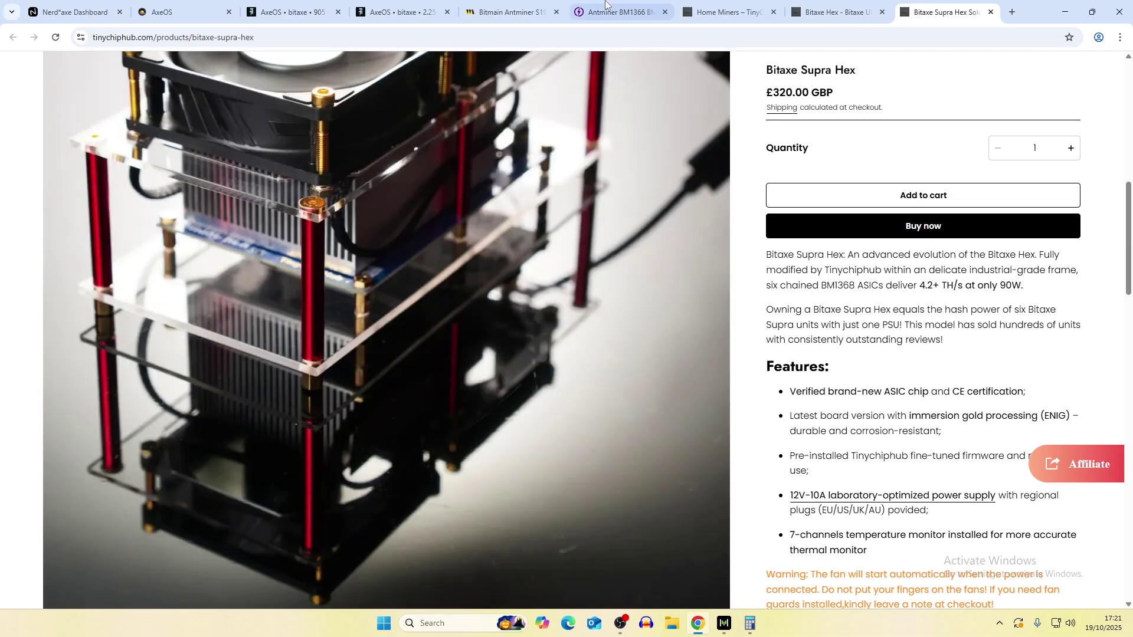
Recheck the bitaxe dashboard and inspect the efficiency of the Bitmain Antminer S21 Hyd (335Th) from MineTheAsic's BTC efficiency ranking
{"action": "left_click", "coordinate": [402, 12]}
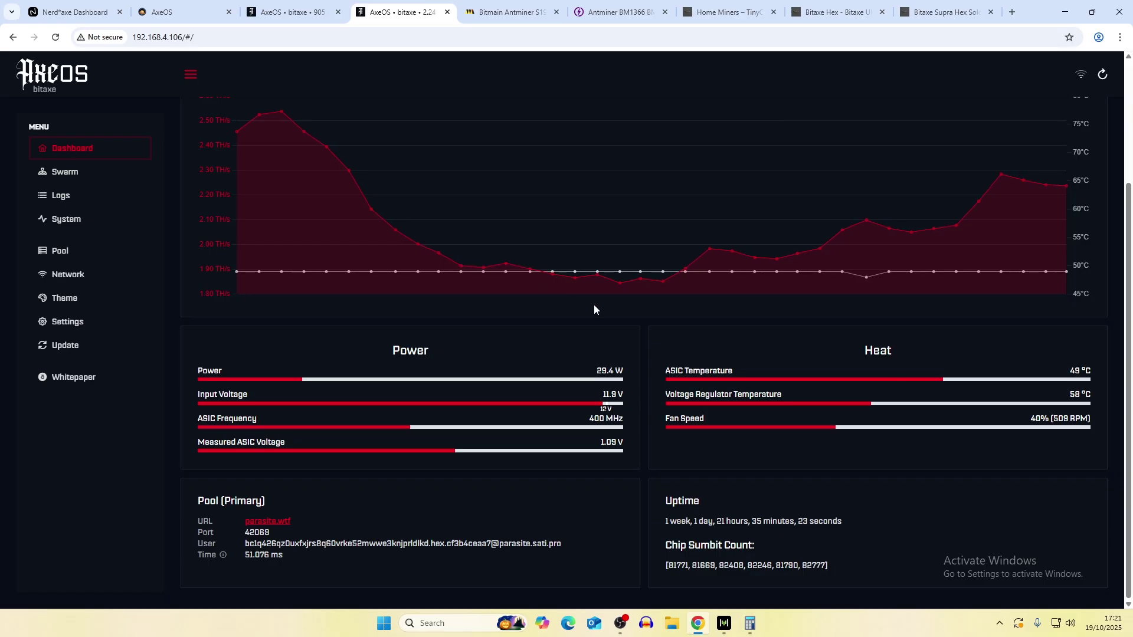
{"action": "left_click", "coordinate": [533, 9]}
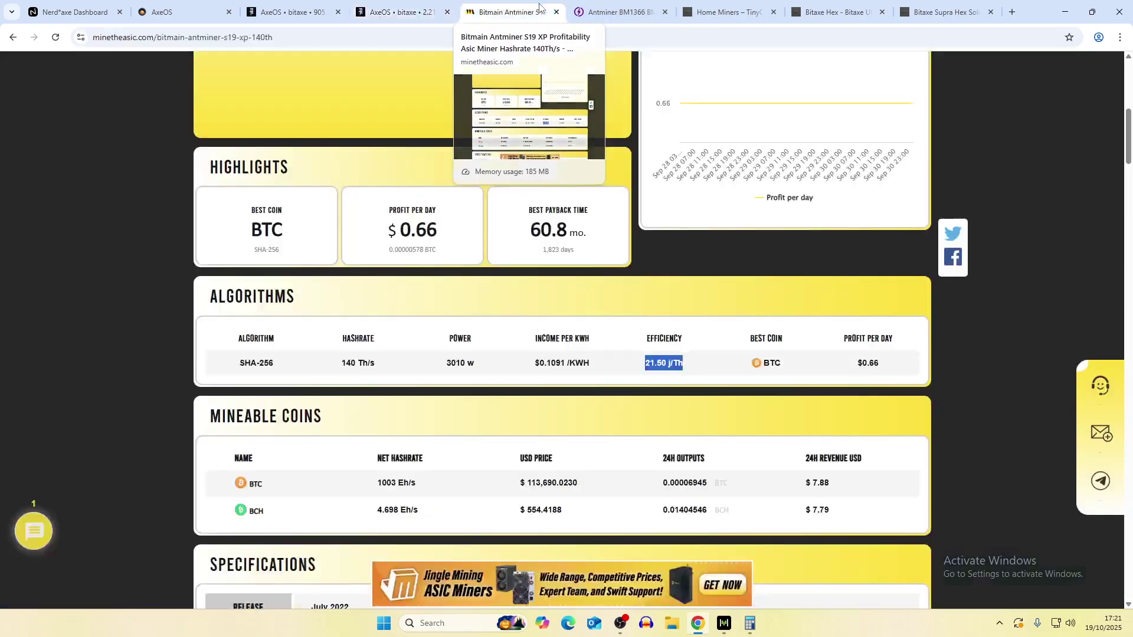
{"action": "left_click", "coordinate": [329, 281]}
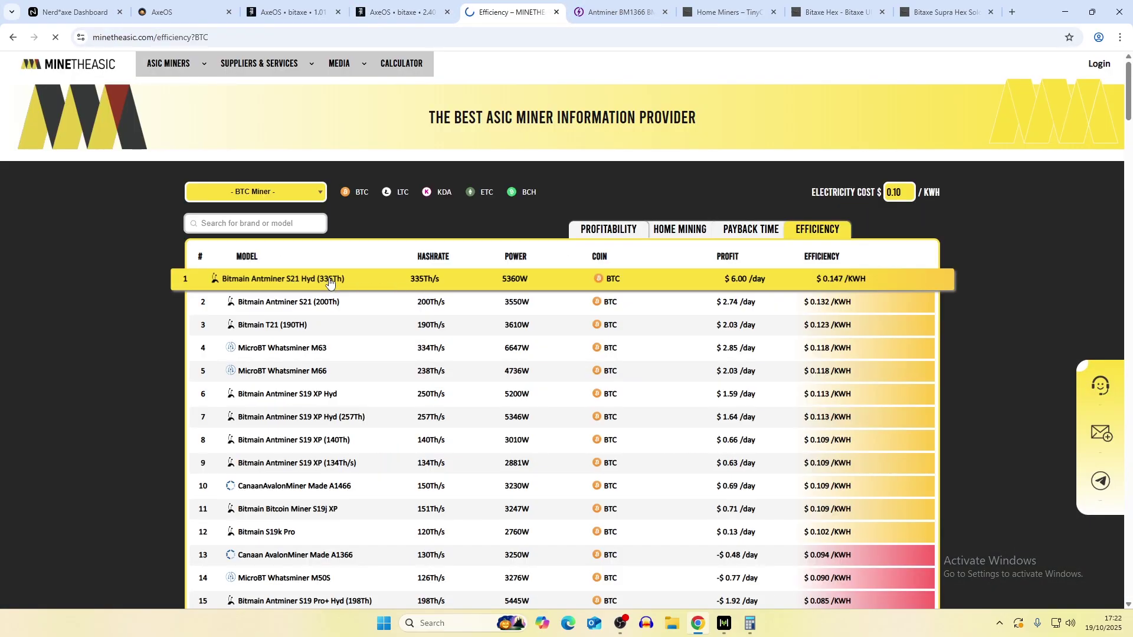
{"action": "scroll", "coordinate": [329, 281], "scroll_direction": "down", "scroll_amount": 8}
{"action": "scroll", "coordinate": [665, 379], "scroll_direction": "up", "scroll_amount": 3}
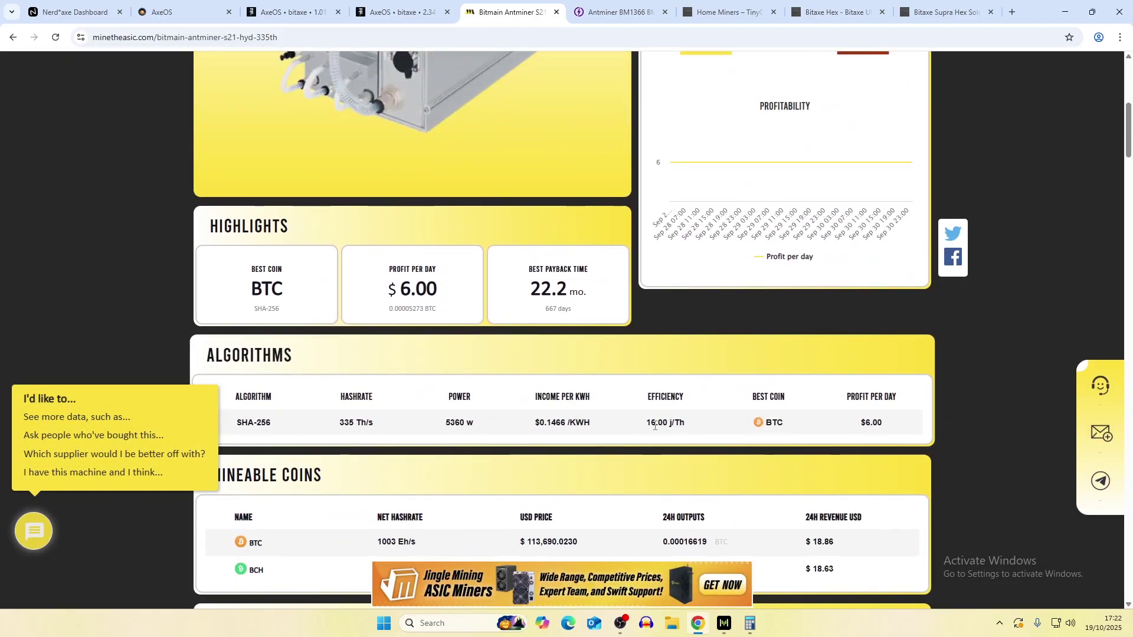
{"action": "scroll", "coordinate": [665, 422], "scroll_direction": "up", "scroll_amount": 5}
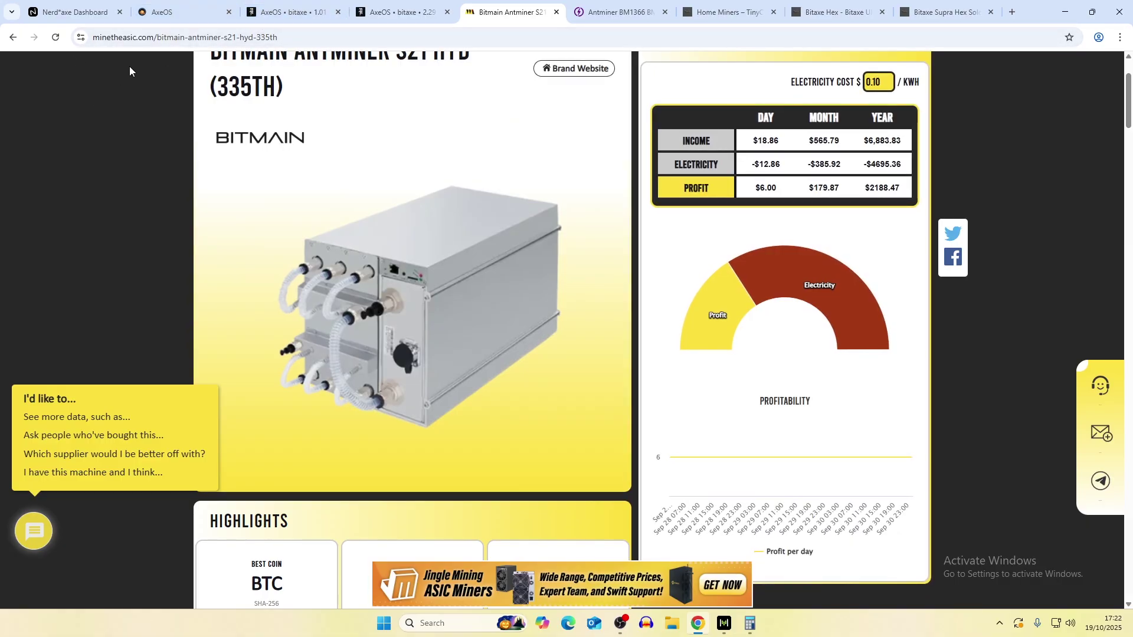
Open the Bitmain Antminer S23 Hyd 3U (1.16Ph/s) page on ASICMinerValue and check its efficiency in the algorithms table
{"action": "key", "text": "alt+Left"}
{"action": "left_click", "coordinate": [346, 267]}
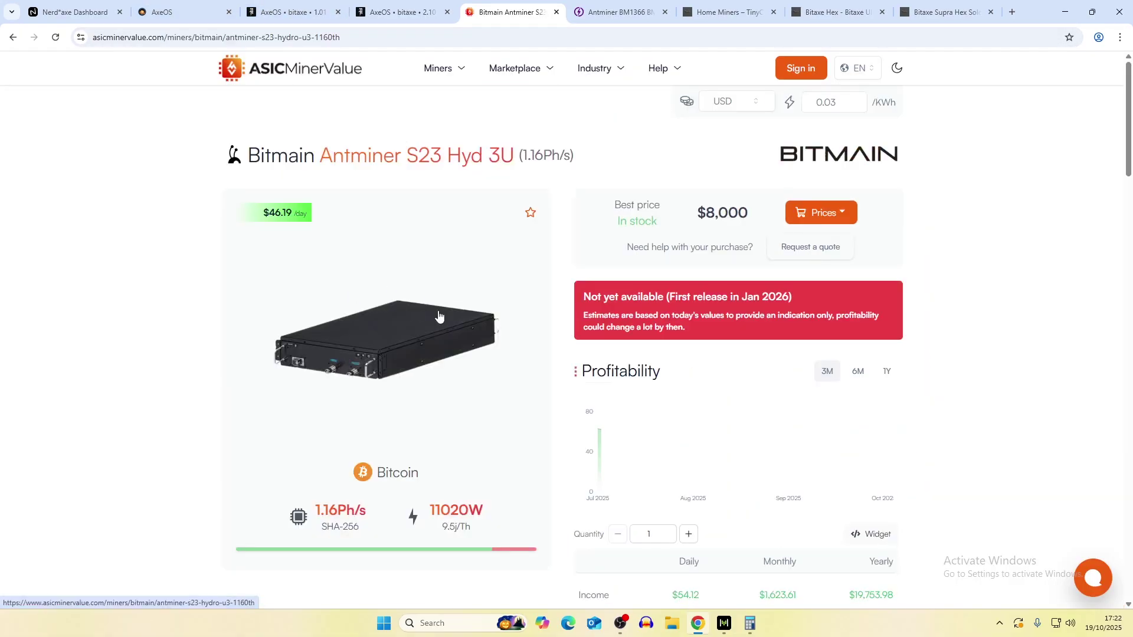
{"action": "scroll", "coordinate": [561, 328], "scroll_direction": "down", "scroll_amount": 6}
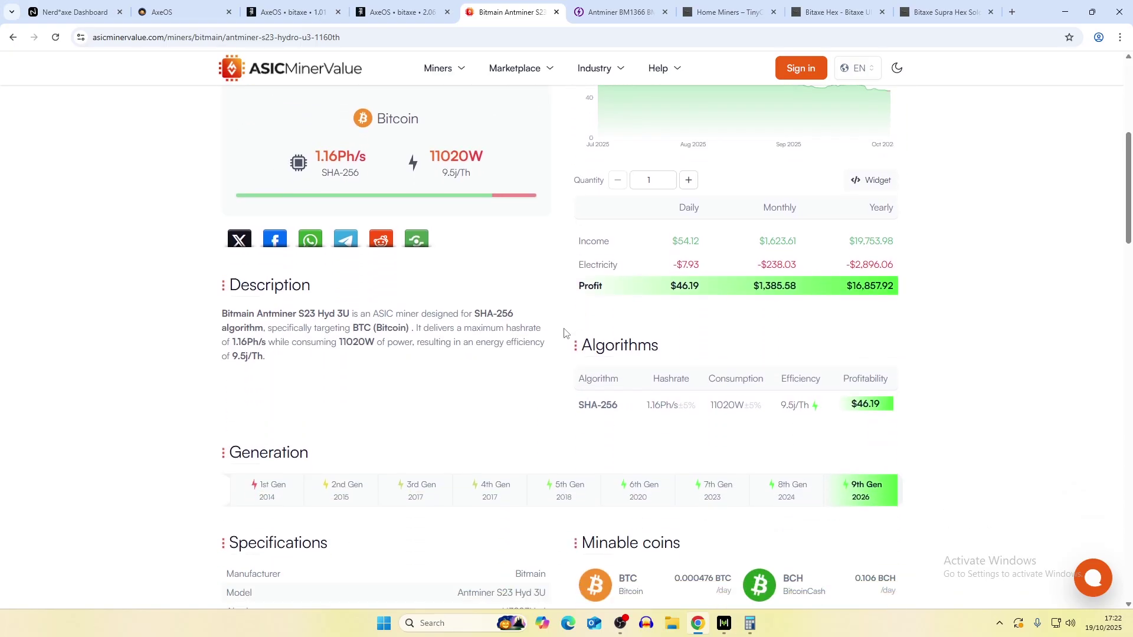
{"action": "scroll", "coordinate": [563, 333], "scroll_direction": "down", "scroll_amount": 2}
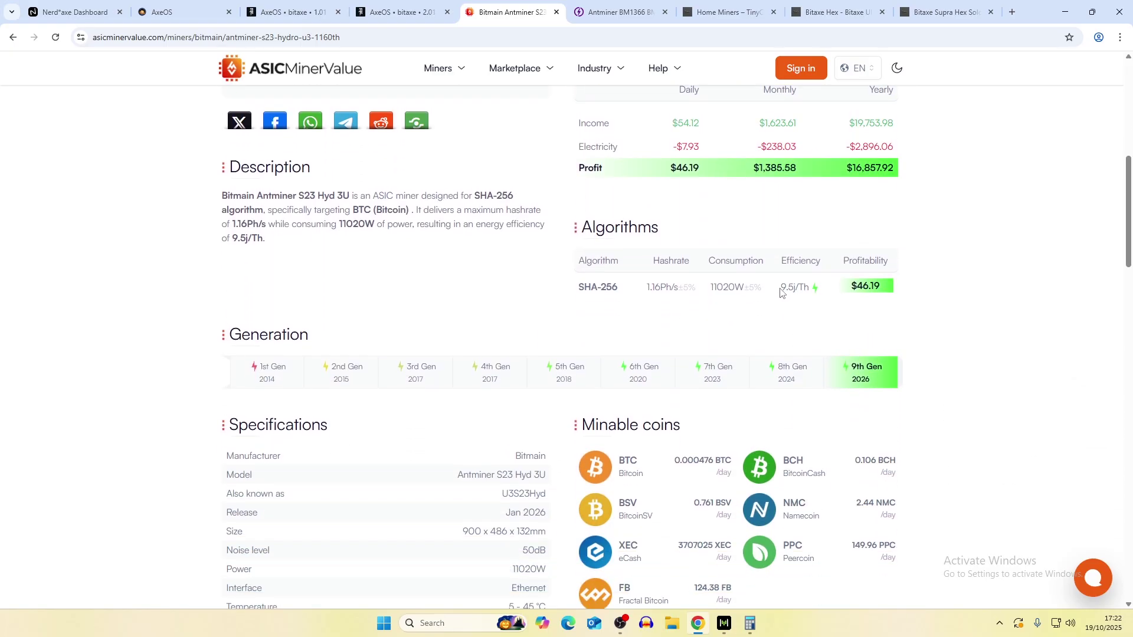
Open ASICMinerValue's SHA-256 efficiency ranking and examine how the Bitaxe Gamma and NerdQaxe++ home miners rank among the industrial models
{"action": "left_click", "coordinate": [814, 291]}
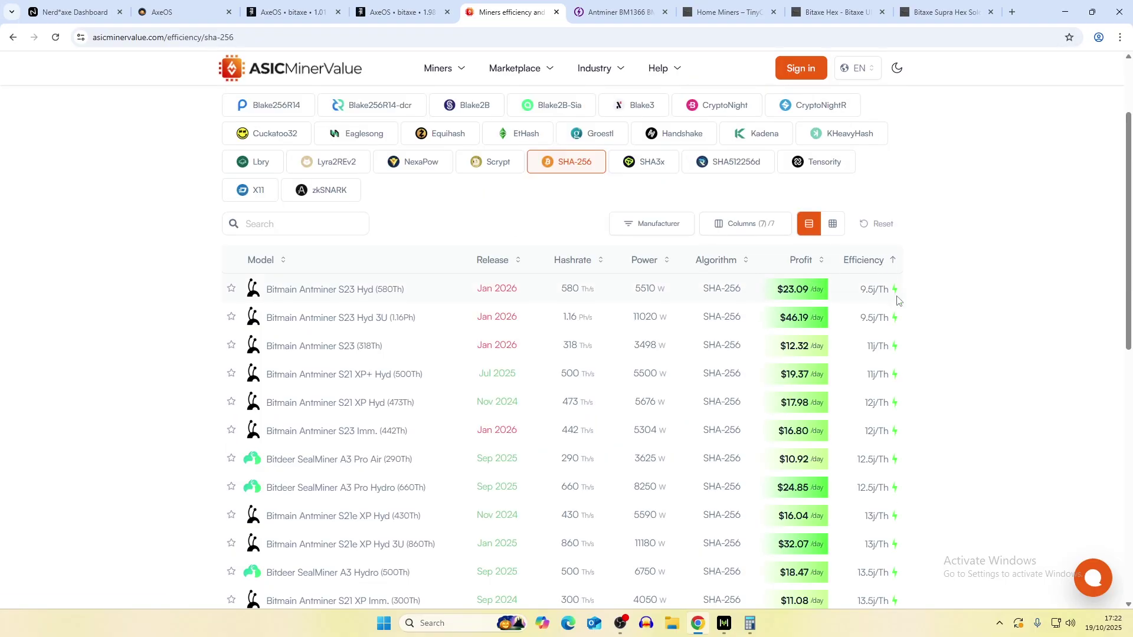
{"action": "scroll", "coordinate": [925, 284], "scroll_direction": "down", "scroll_amount": 2}
{"action": "scroll", "coordinate": [896, 215], "scroll_direction": "up", "scroll_amount": 3}
{"action": "scroll", "coordinate": [412, 392], "scroll_direction": "down", "scroll_amount": 2}
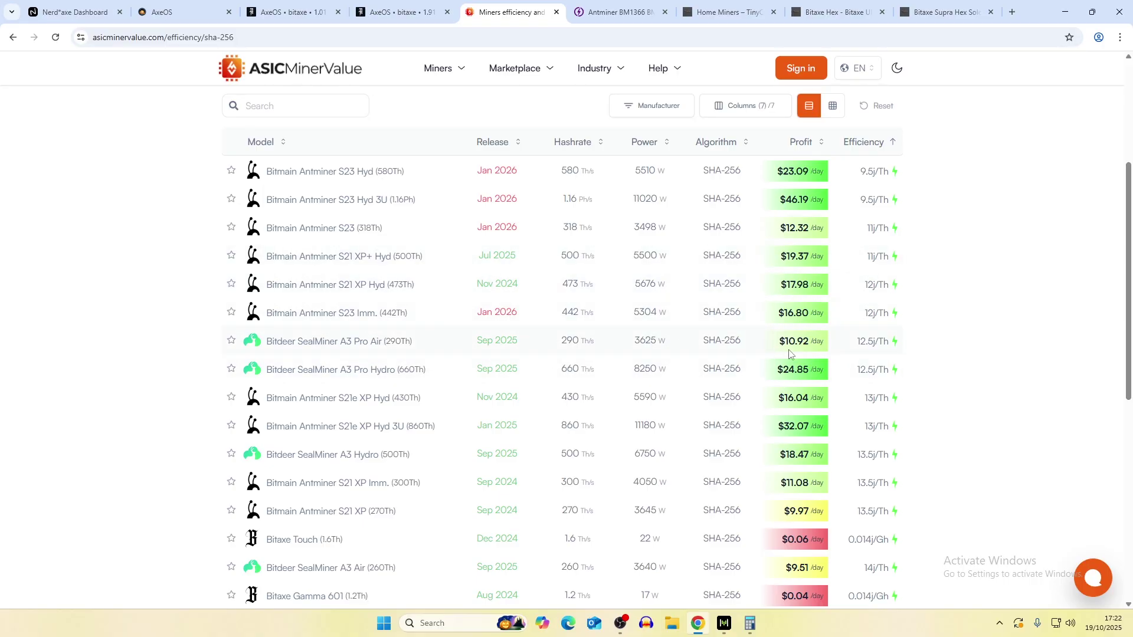
{"action": "scroll", "coordinate": [399, 387], "scroll_direction": "down", "scroll_amount": 2}
{"action": "scroll", "coordinate": [398, 387], "scroll_direction": "down", "scroll_amount": 5}
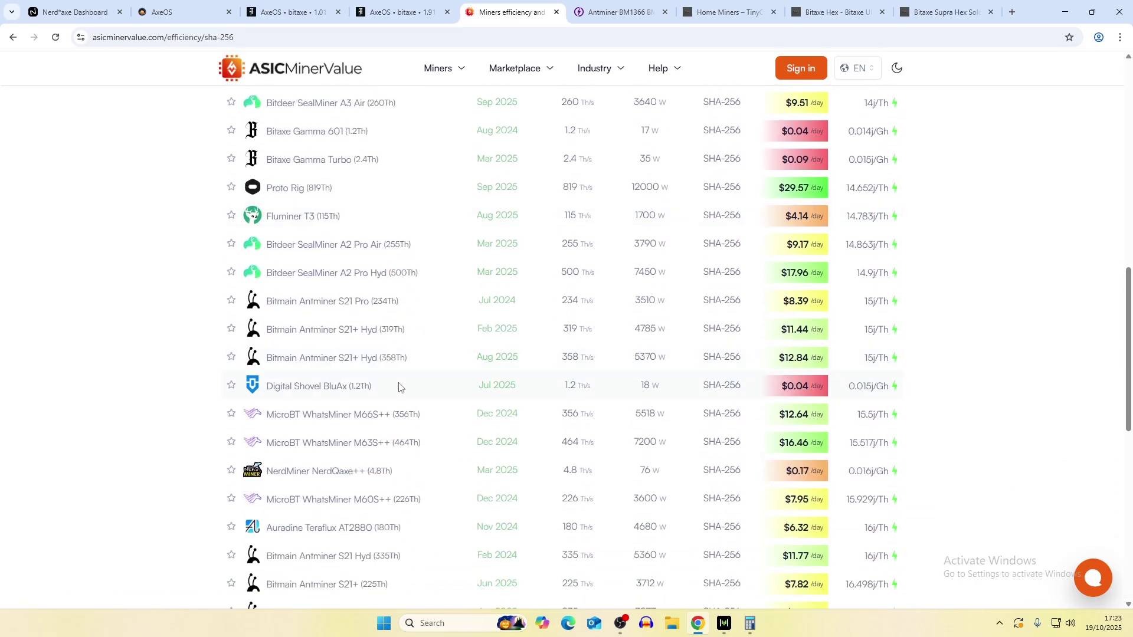
{"action": "scroll", "coordinate": [398, 387], "scroll_direction": "up", "scroll_amount": 2}
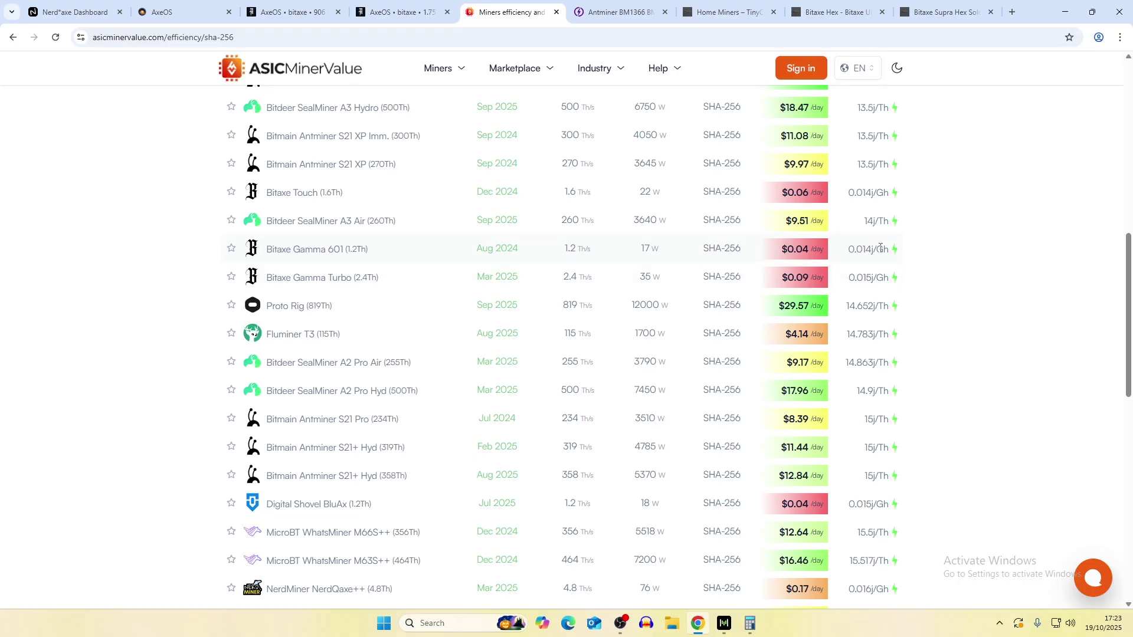
{"action": "scroll", "coordinate": [487, 310], "scroll_direction": "down", "scroll_amount": 3}
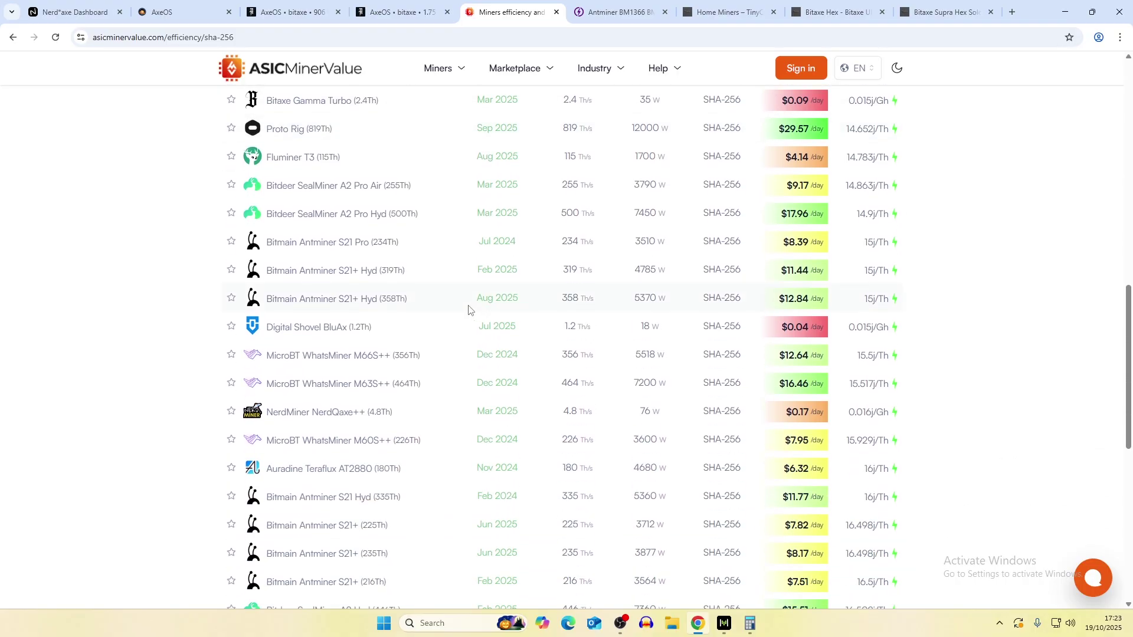
{"action": "scroll", "coordinate": [468, 309], "scroll_direction": "down", "scroll_amount": 3}
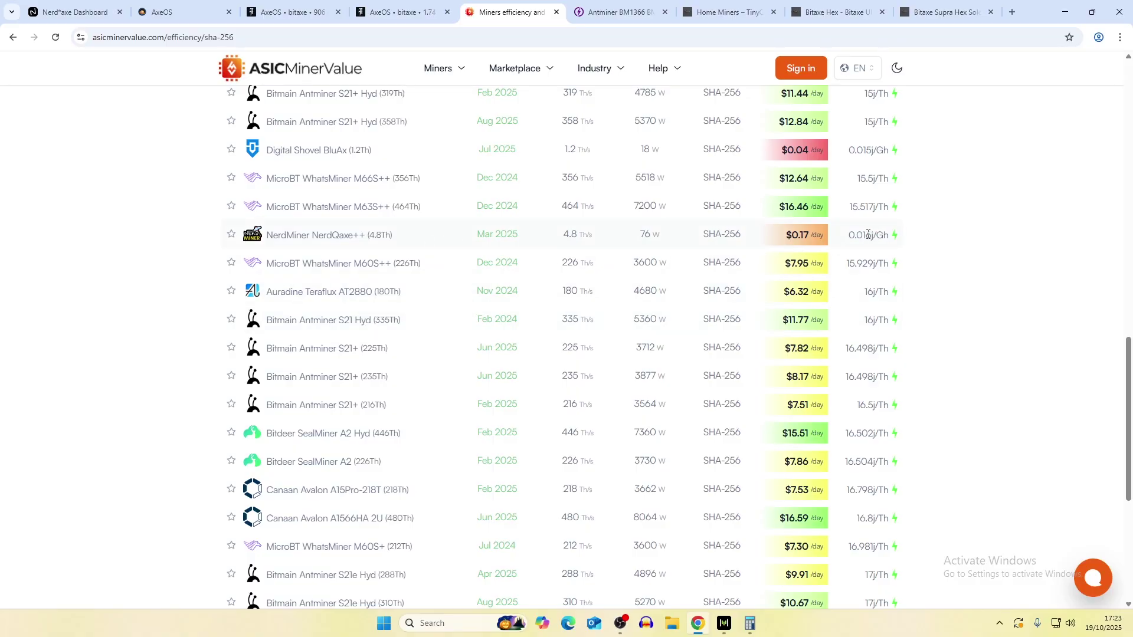
Examine the lower part of the efficiency ranking for the Bitaxe Supra Hex 701, NerdQaxe+, Antminer S19 XP and Bitaxe Ultra 1366
{"action": "scroll", "coordinate": [475, 311], "scroll_direction": "down", "scroll_amount": 5}
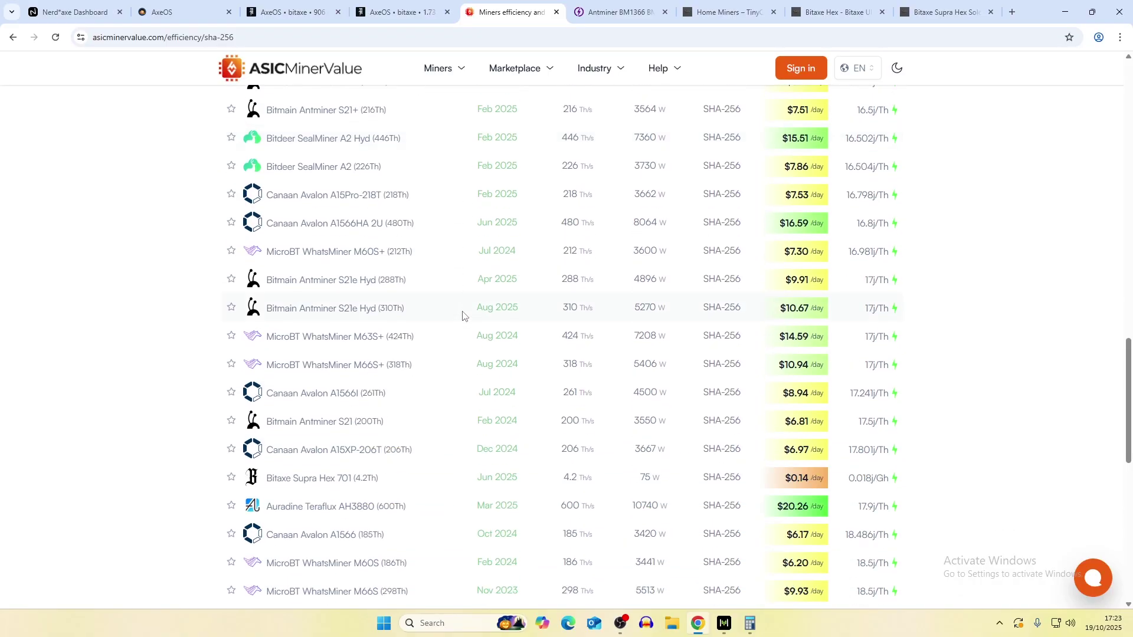
{"action": "scroll", "coordinate": [463, 316], "scroll_direction": "down", "scroll_amount": 4}
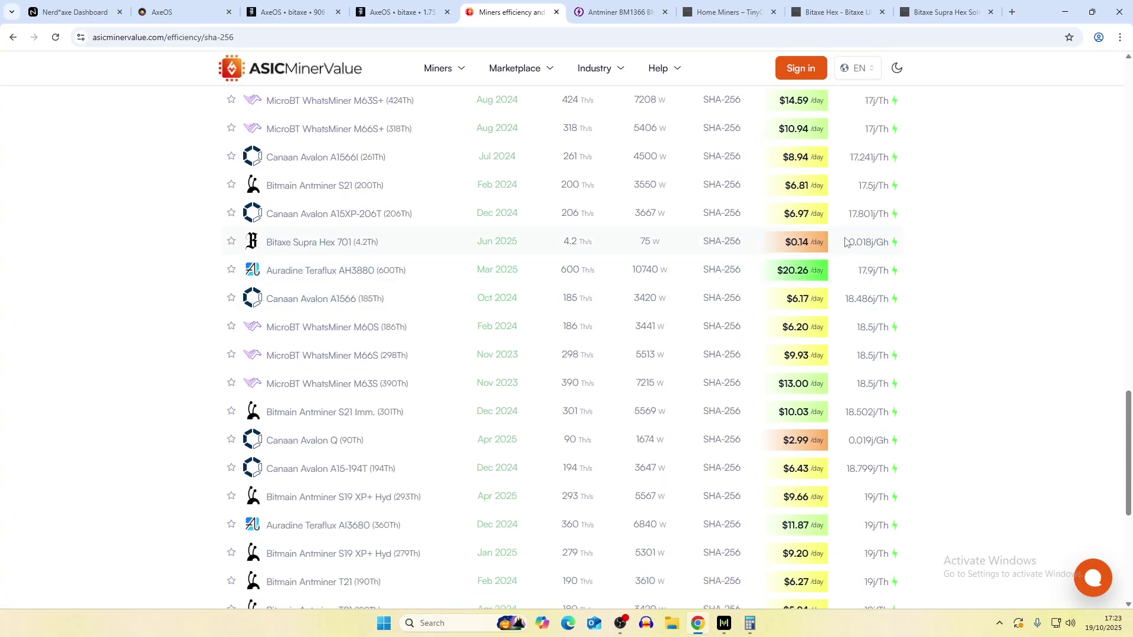
{"action": "scroll", "coordinate": [360, 395], "scroll_direction": "down", "scroll_amount": 3}
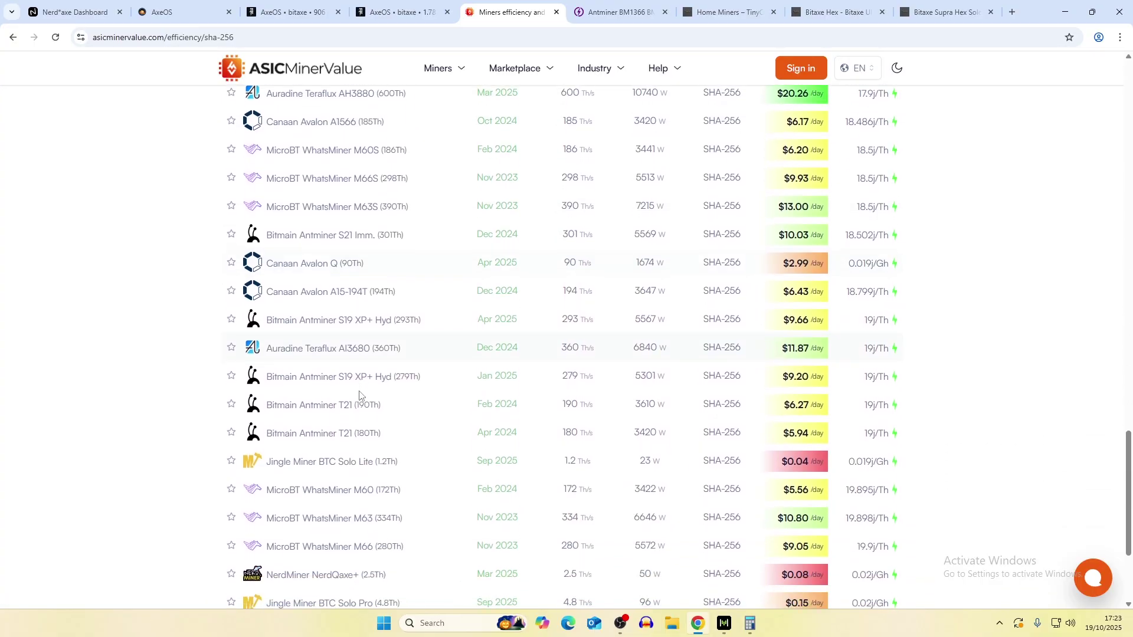
{"action": "scroll", "coordinate": [360, 394], "scroll_direction": "down", "scroll_amount": 2}
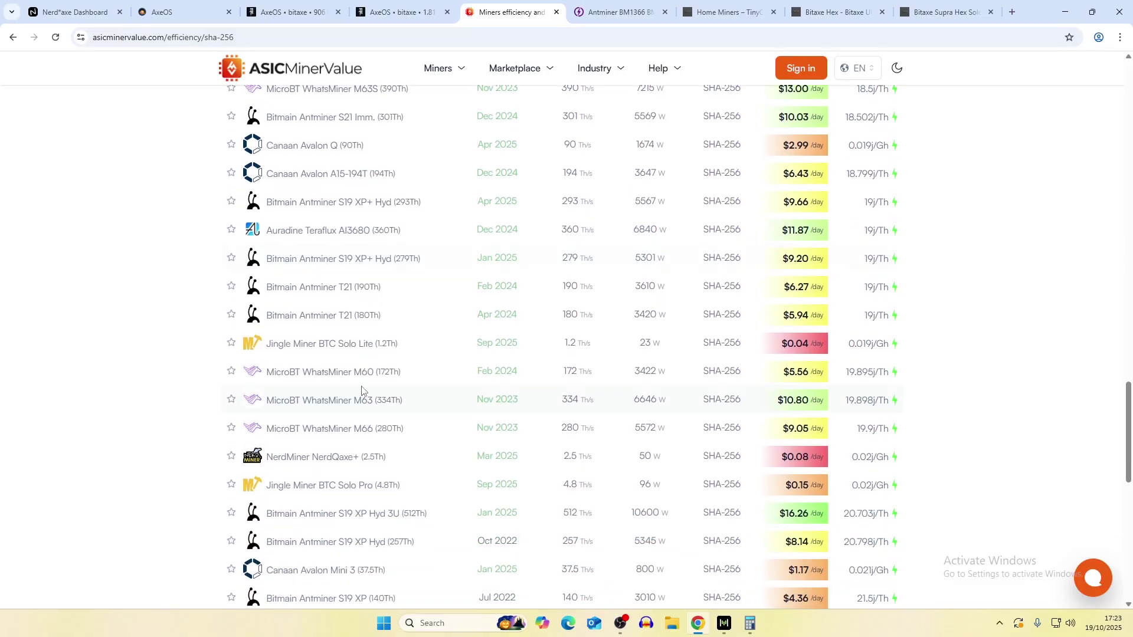
{"action": "scroll", "coordinate": [363, 389], "scroll_direction": "down", "scroll_amount": 2}
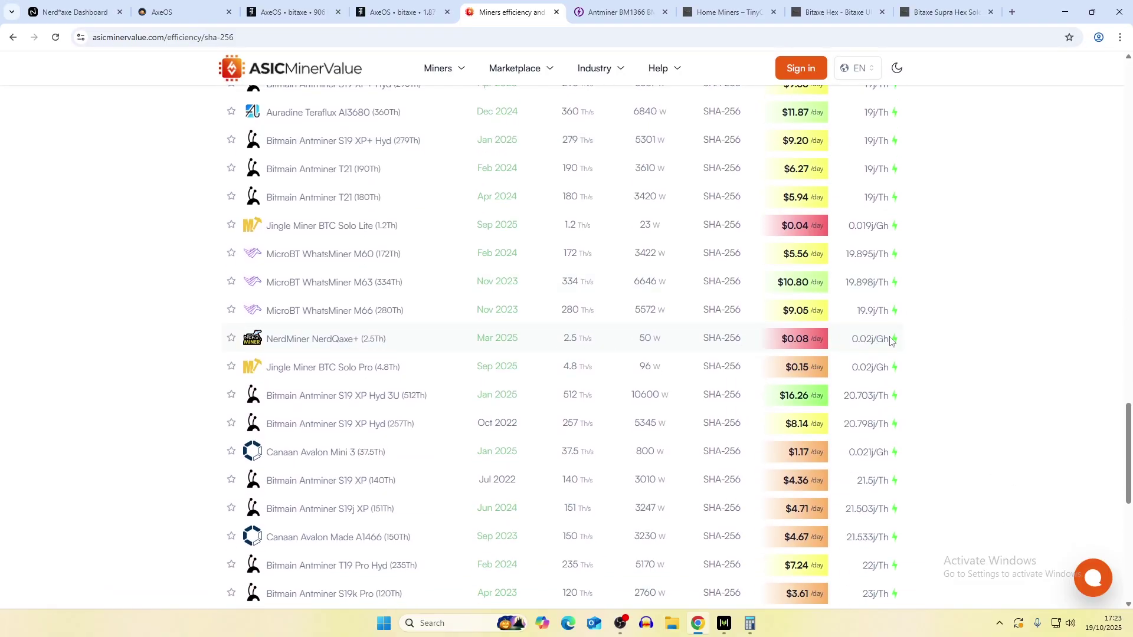
{"action": "scroll", "coordinate": [895, 331], "scroll_direction": "down", "scroll_amount": 6}
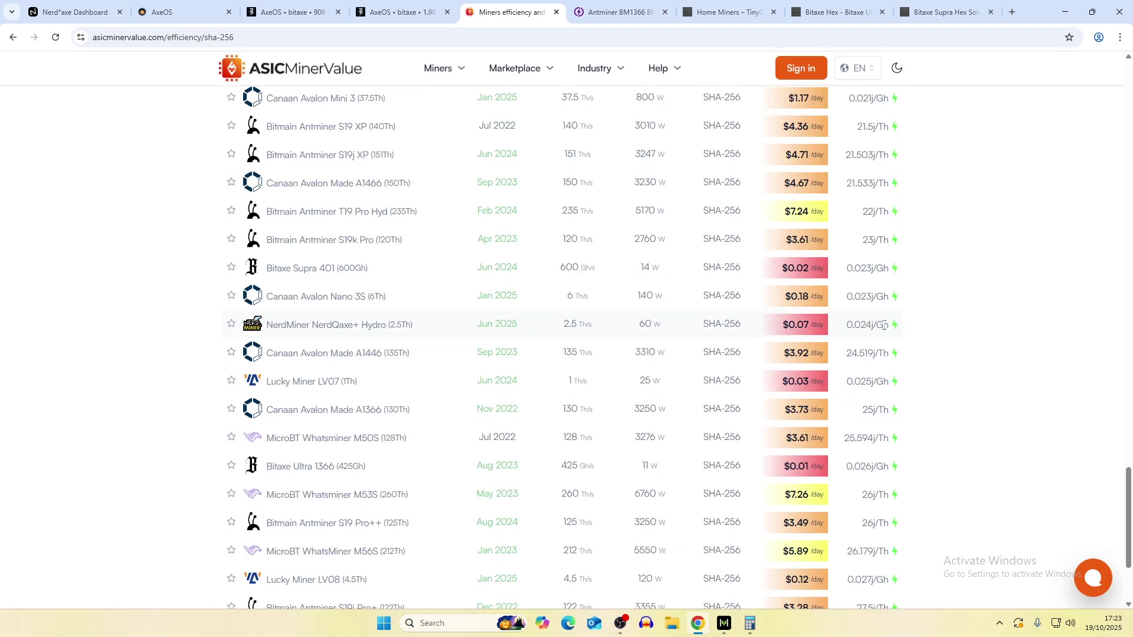
{"action": "scroll", "coordinate": [345, 372], "scroll_direction": "down", "scroll_amount": 3}
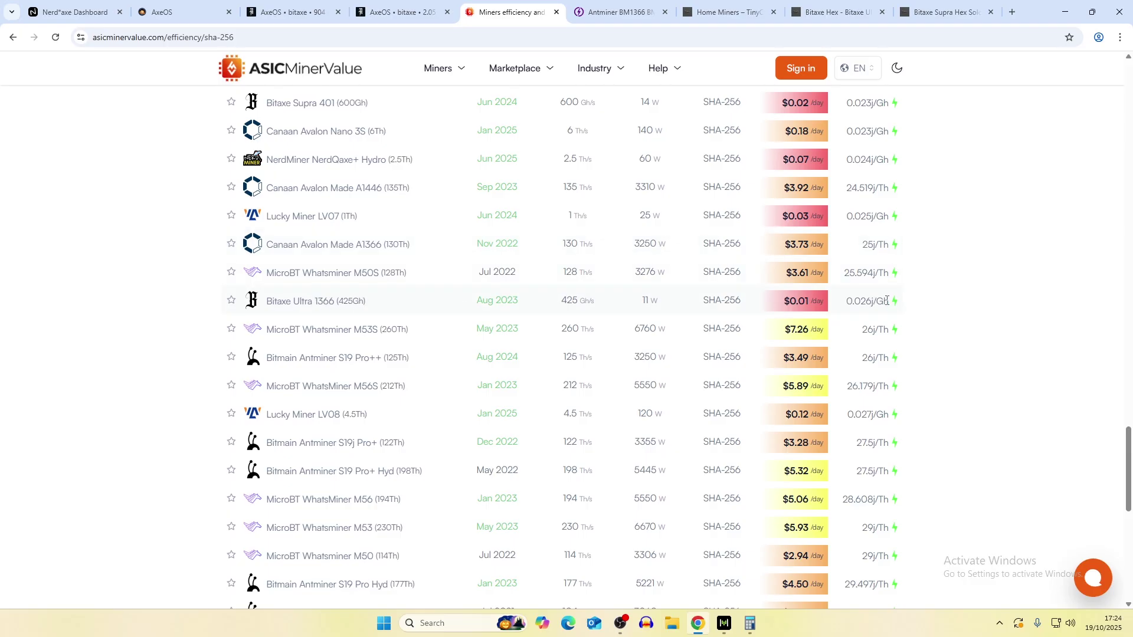
Compare the efficiency on the dashboard of the bitaxe at 192.168.4.106 with the specifications on the Bitaxe Hex product page
{"action": "left_click", "coordinate": [407, 12]}
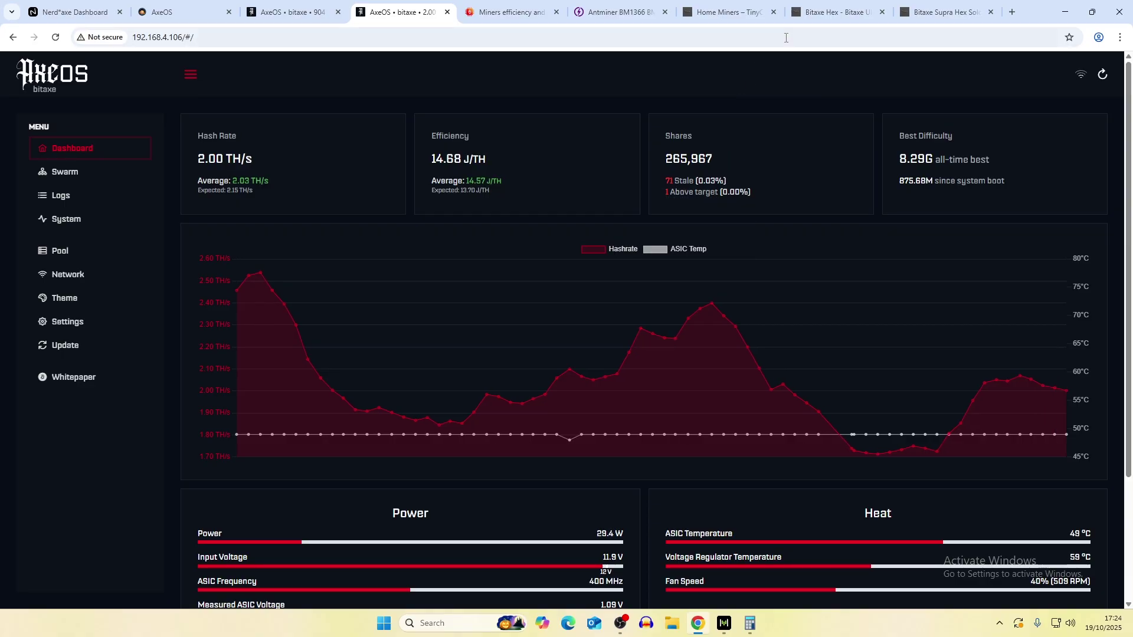
{"action": "left_click", "coordinate": [820, 21]}
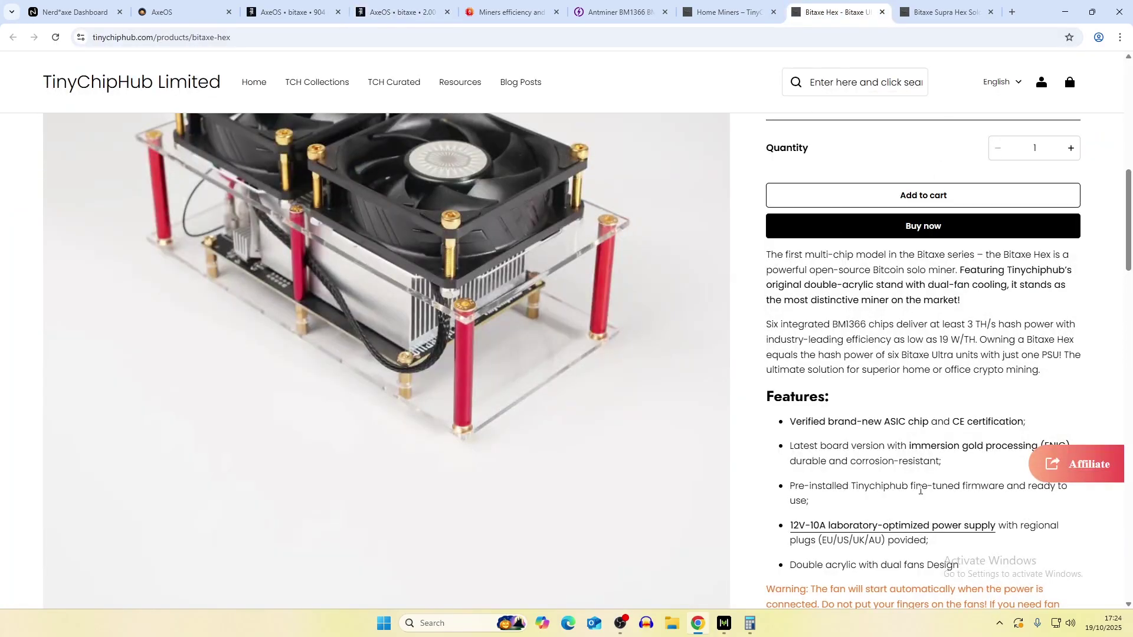
{"action": "scroll", "coordinate": [912, 511], "scroll_direction": "up", "scroll_amount": 2}
{"action": "key", "text": "XF86Calculator"}
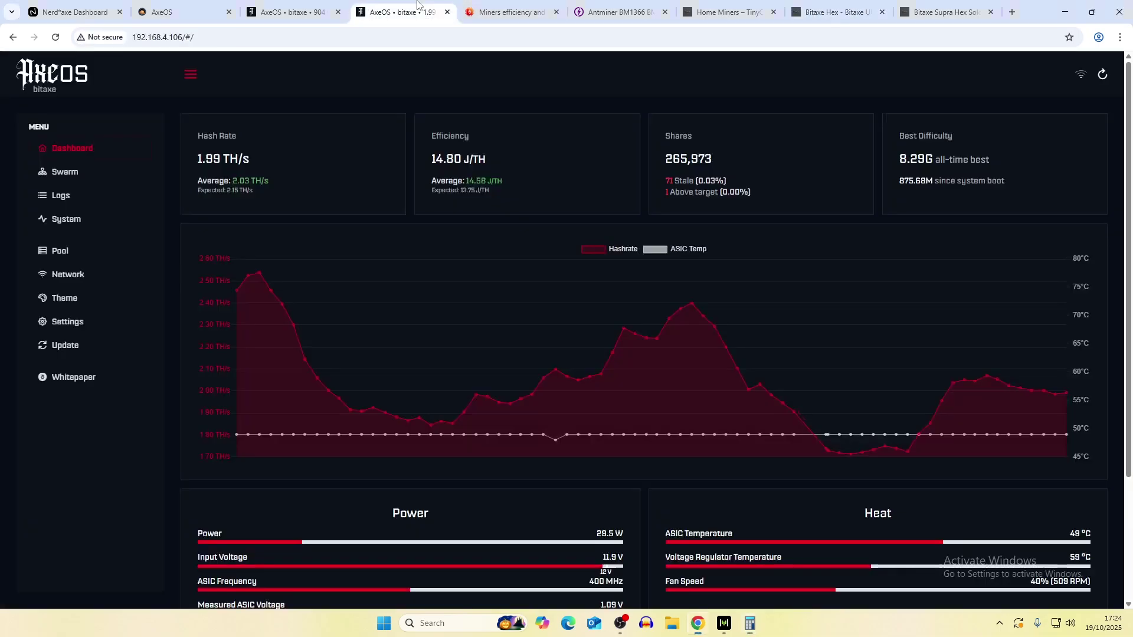
Recheck the bitaxe dashboard's efficiency and compare the prices on the Bitaxe Hex and Bitaxe Supra Hex product pages
{"action": "left_click", "coordinate": [401, 12]}
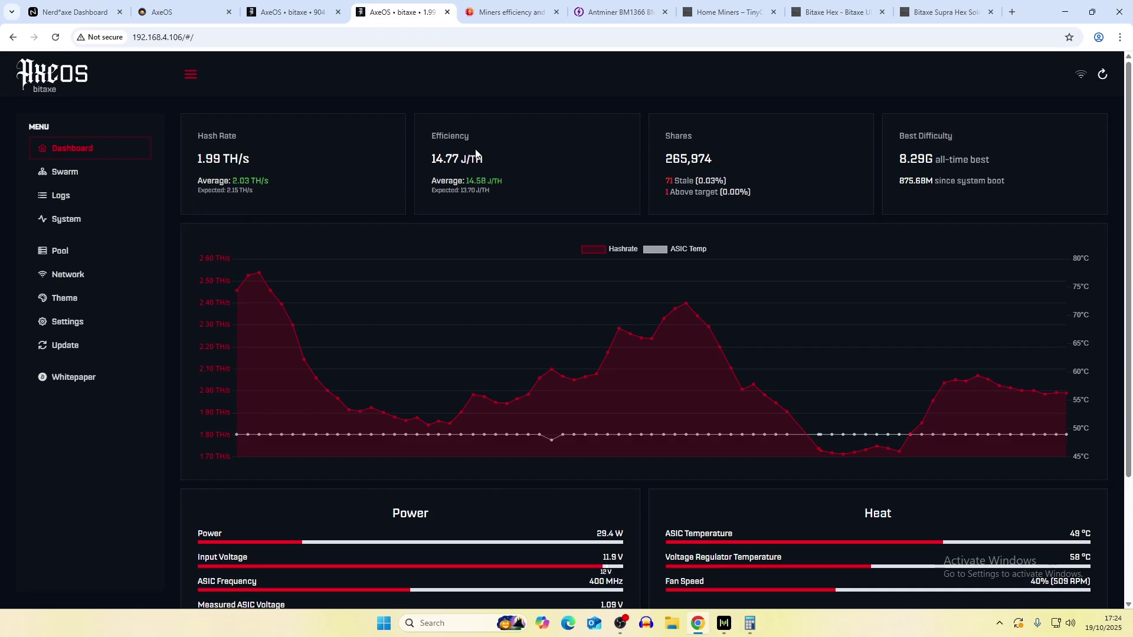
{"action": "left_click", "coordinate": [832, 12]}
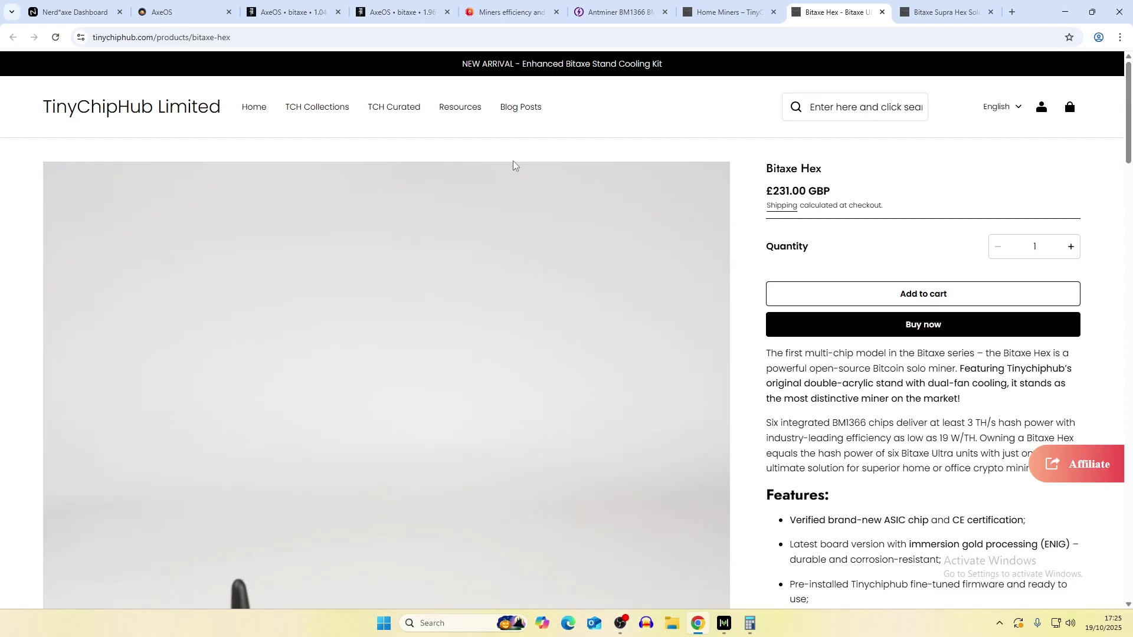
{"action": "key", "text": "ctrl+Tab"}
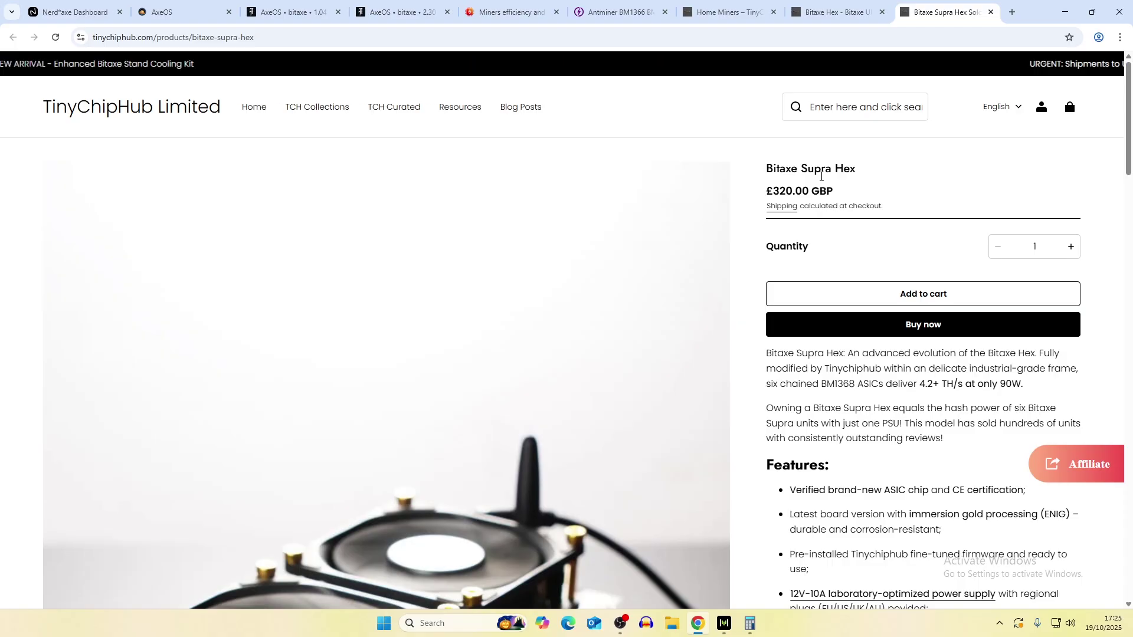
Compare the Bitaxe Supra Hex product page with the frequency and core voltage settings of the miner at 192.168.4.107
{"action": "left_click", "coordinate": [277, 11]}
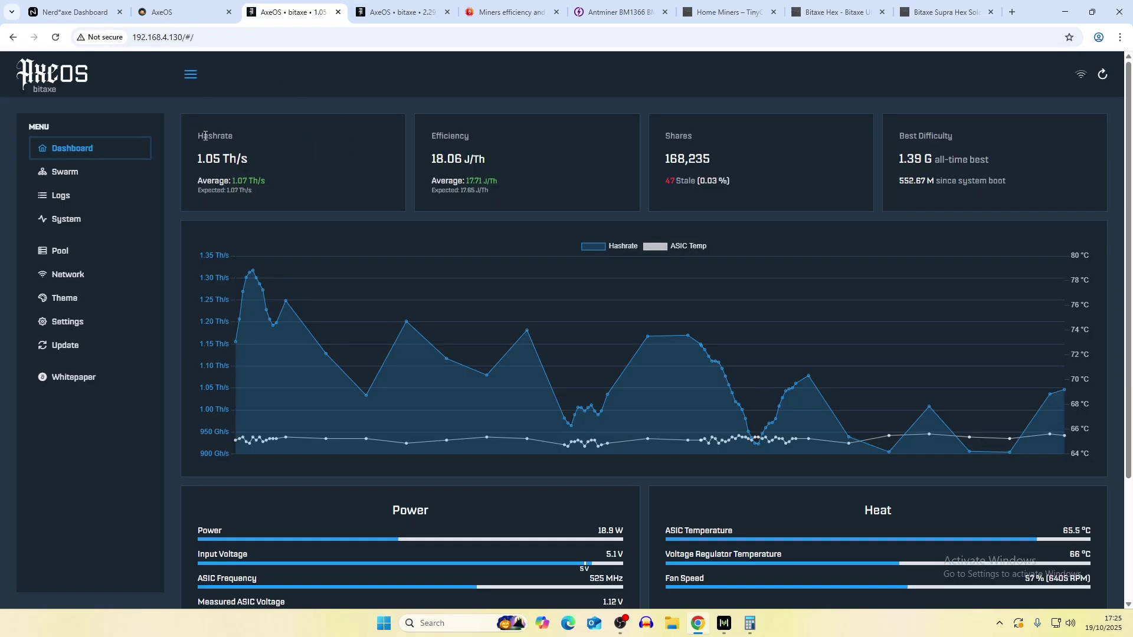
{"action": "left_click", "coordinate": [82, 10]}
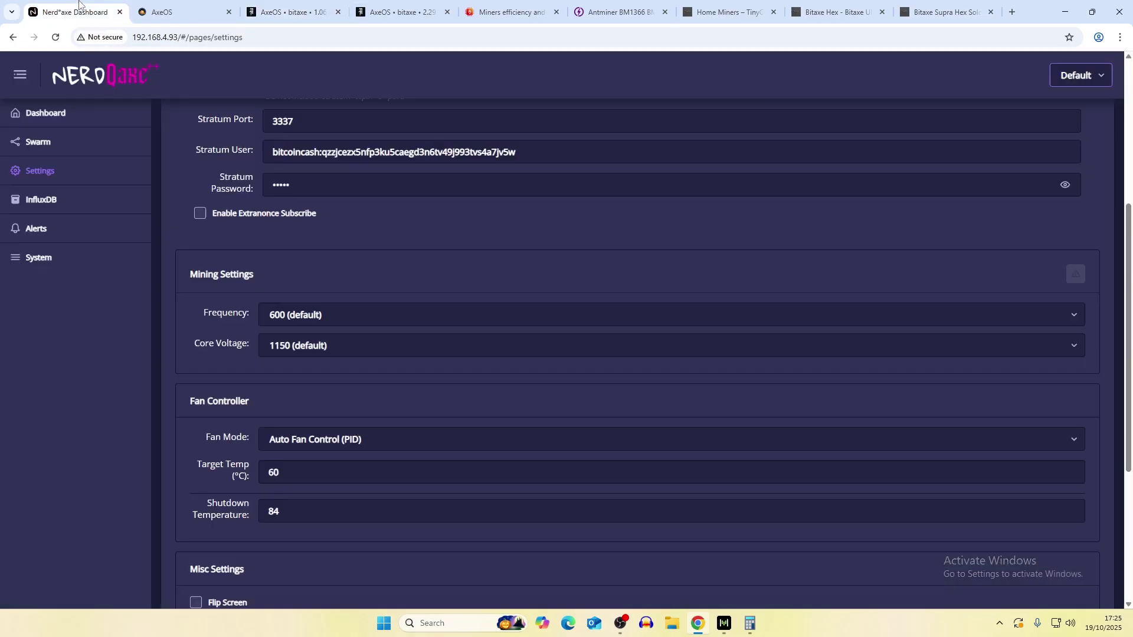
{"action": "left_click", "coordinate": [204, 4]}
{"action": "left_click", "coordinate": [944, 11]}
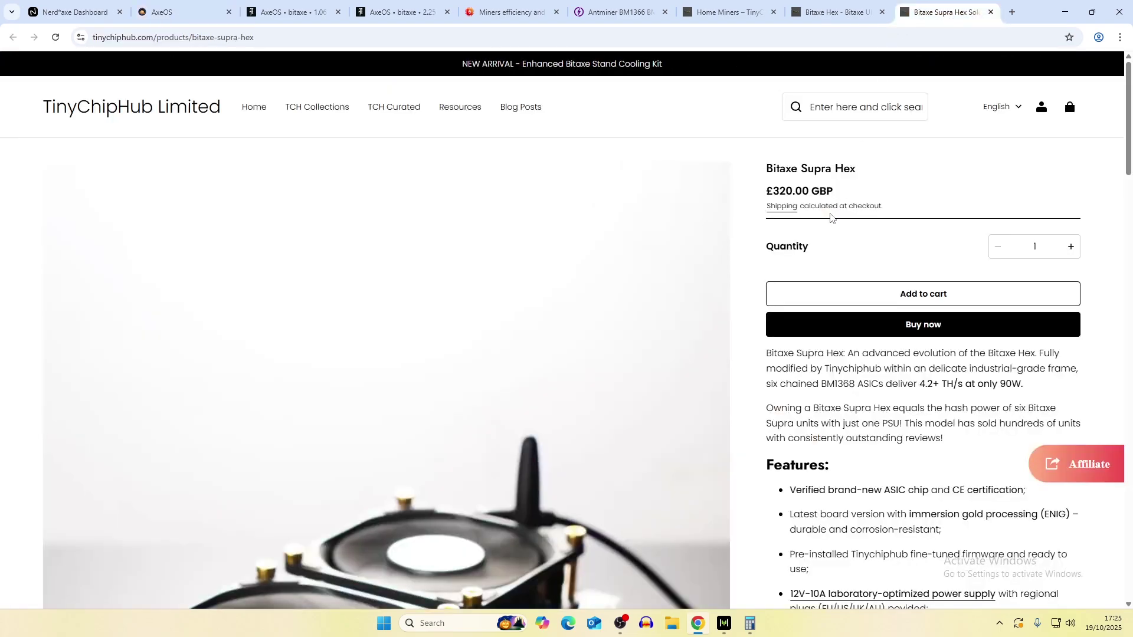
{"action": "left_click", "coordinate": [169, 11]}
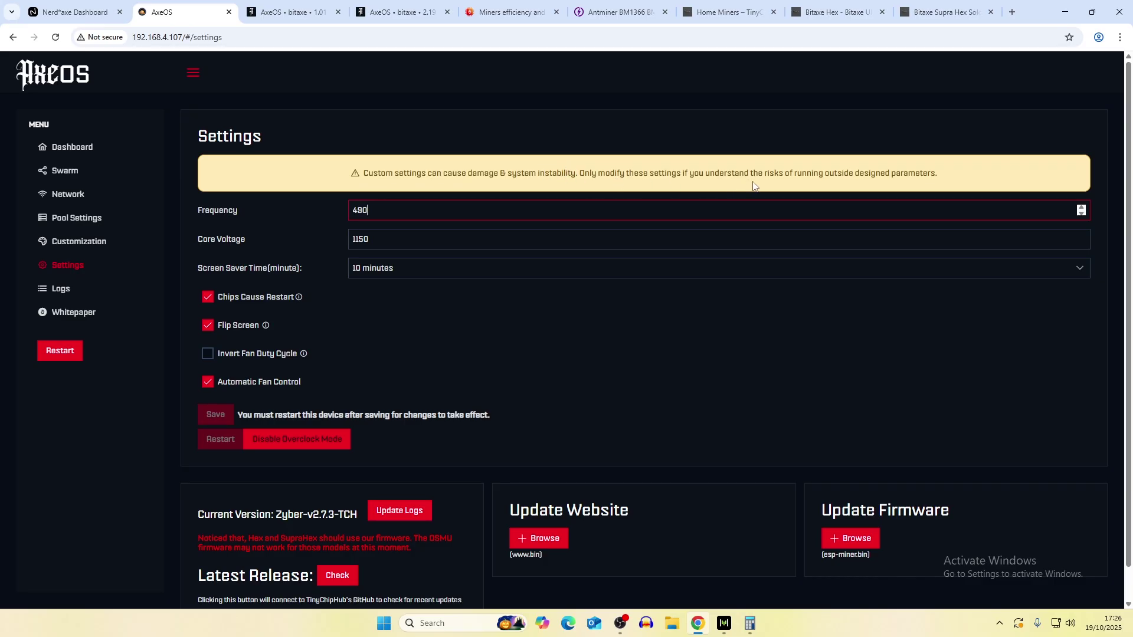
Examine the power and heat readings of the bitaxe at 192.168.4.106 and inspect its frequency and core voltage options without changing them
{"action": "left_click", "coordinate": [396, 11]}
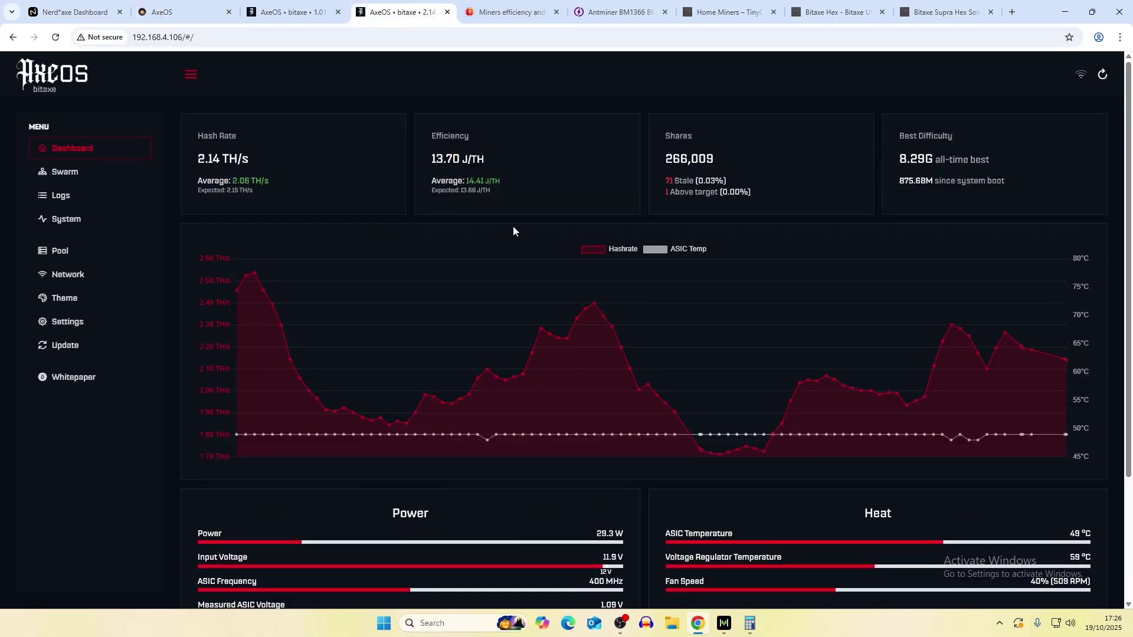
{"action": "scroll", "coordinate": [566, 339], "scroll_direction": "down", "scroll_amount": 3}
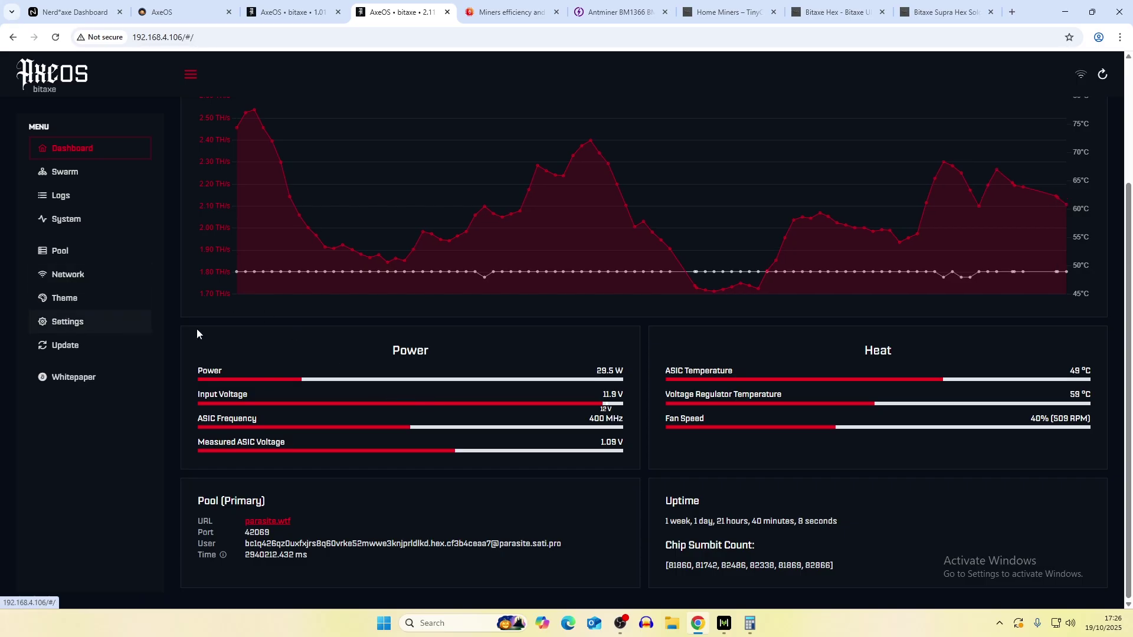
{"action": "scroll", "coordinate": [636, 435], "scroll_direction": "up", "scroll_amount": 2}
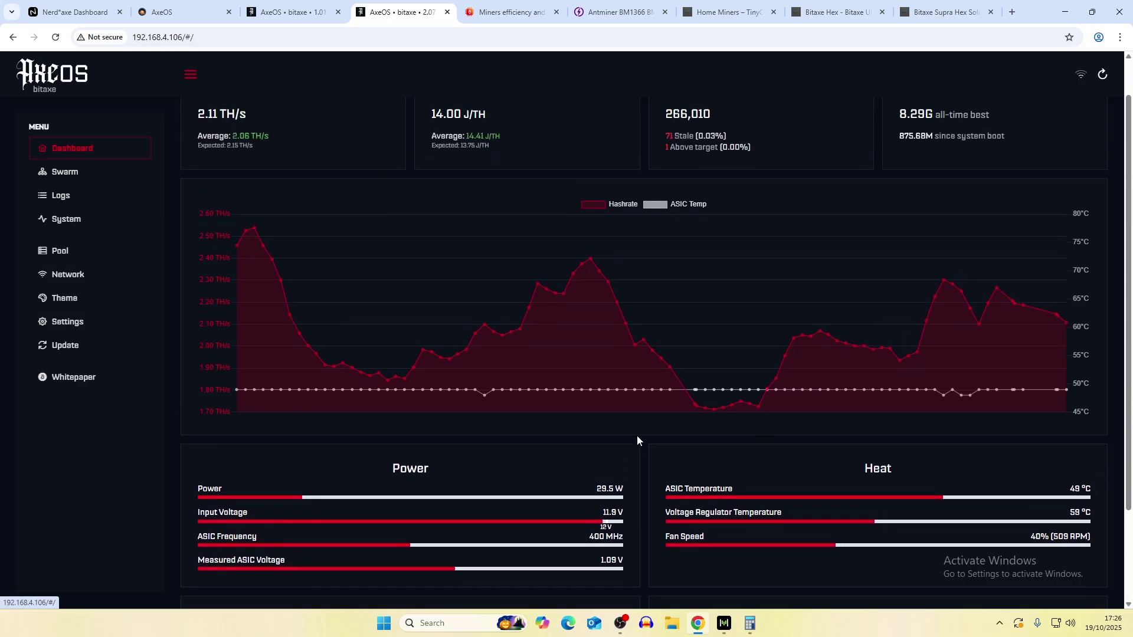
{"action": "left_click", "coordinate": [83, 321]}
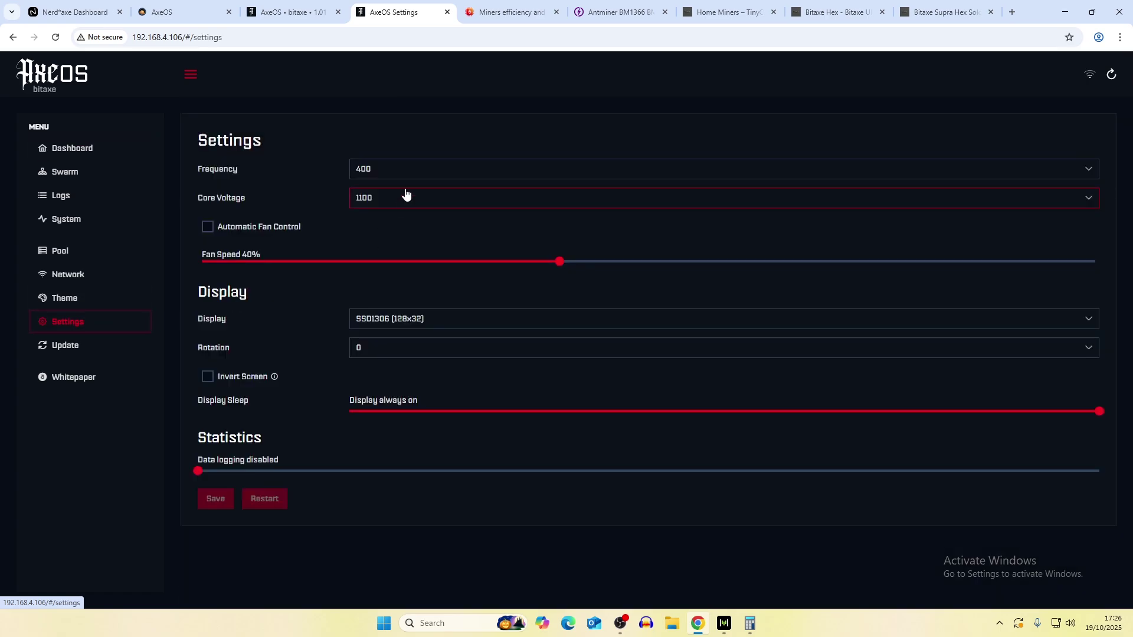
{"action": "left_click", "coordinate": [405, 171]}
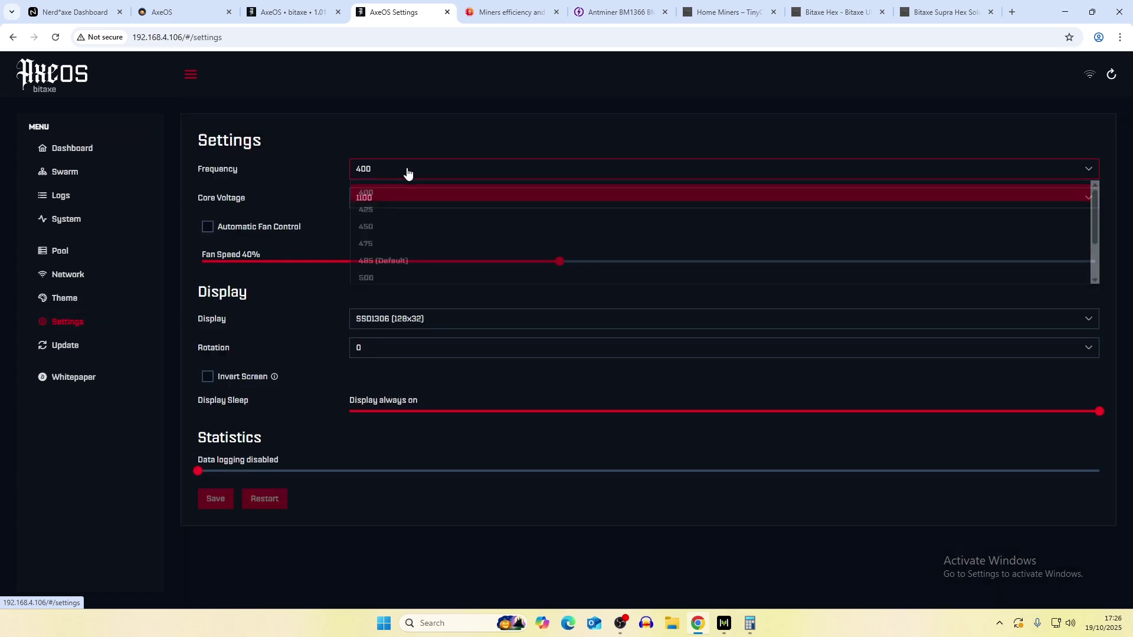
{"action": "left_click", "coordinate": [309, 173]}
{"action": "left_click", "coordinate": [375, 203]}
{"action": "left_click", "coordinate": [308, 206]}
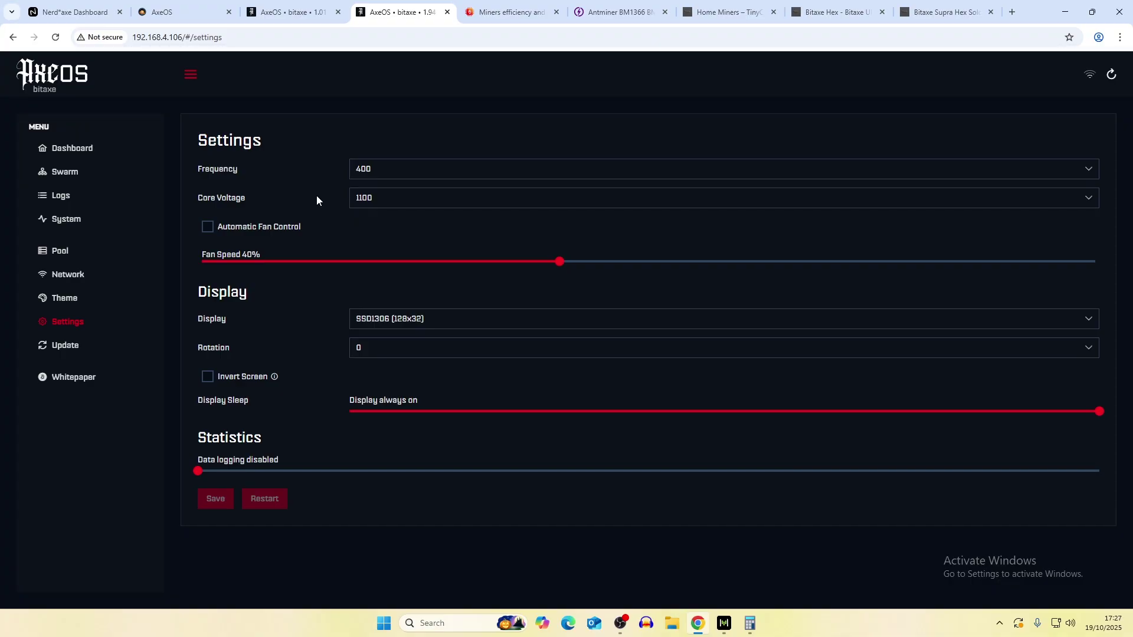
Compare hashrate and efficiency on the NerdQaxe++ dashboards at 192.168.4.93 and 192.168.4.119, opening the second from the swarm overview
{"action": "left_click", "coordinate": [75, 11]}
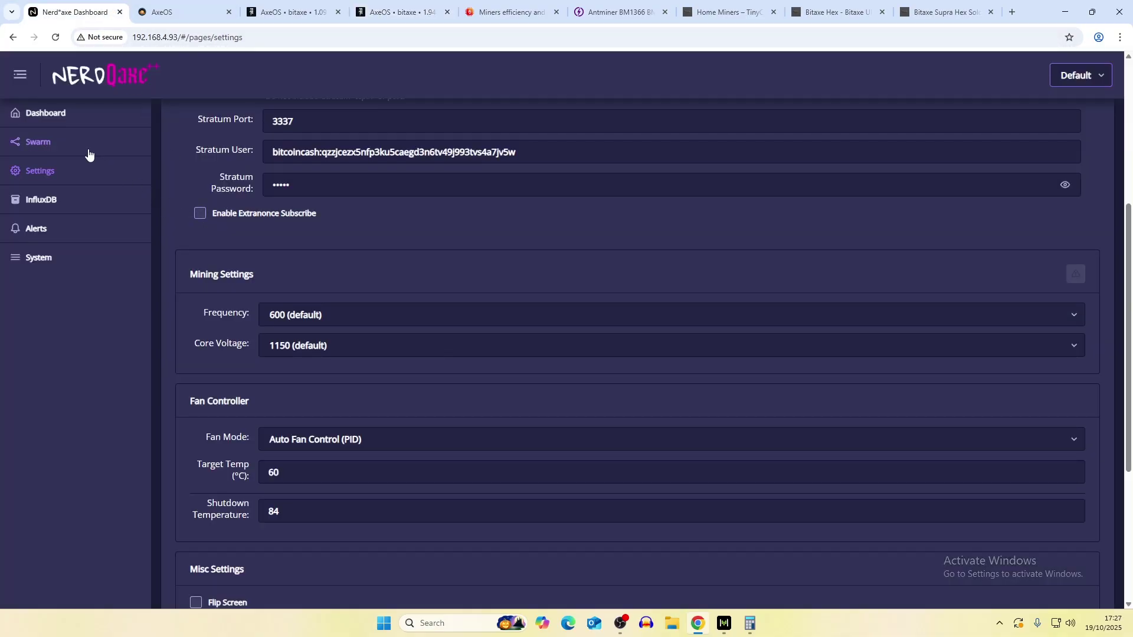
{"action": "left_click", "coordinate": [89, 115]}
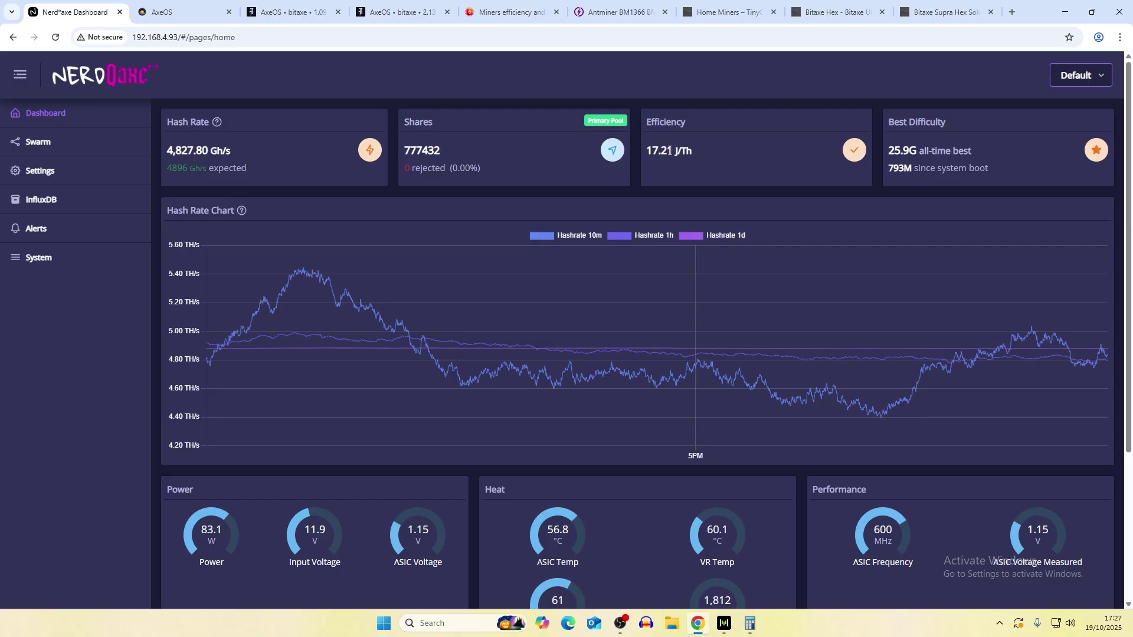
{"action": "left_click", "coordinate": [88, 142]}
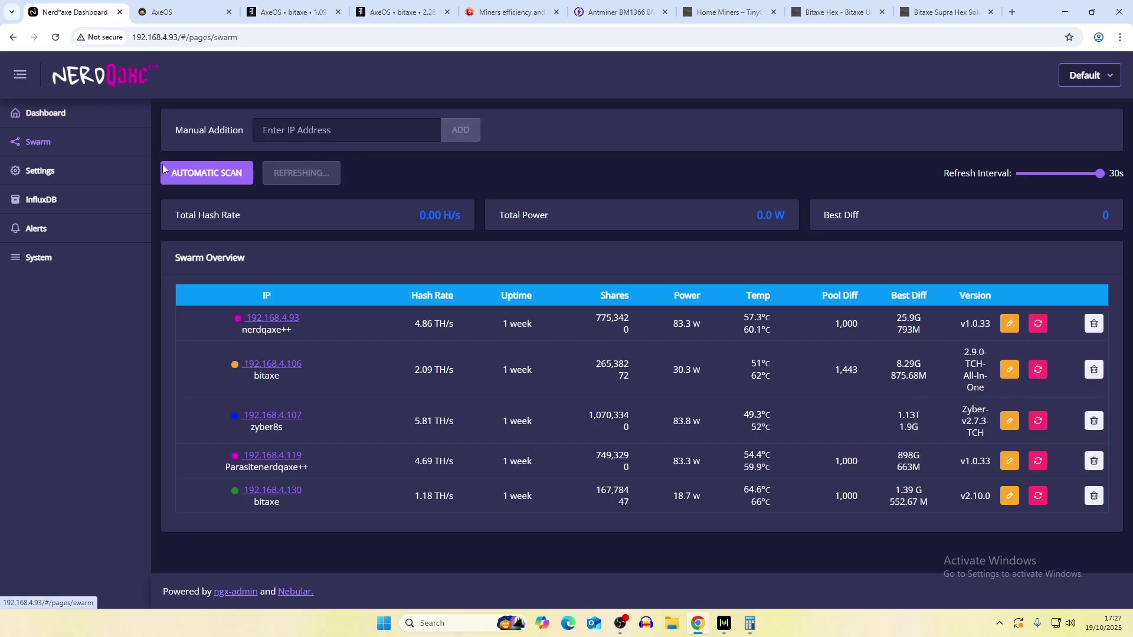
{"action": "left_click", "coordinate": [281, 459]}
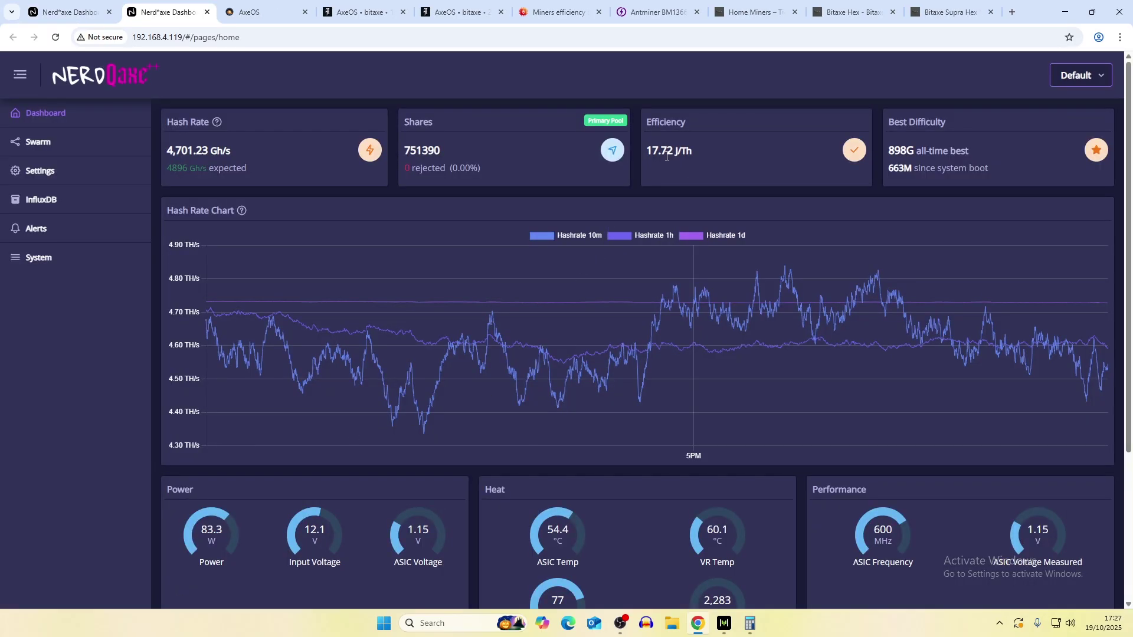
{"action": "left_click", "coordinate": [69, 11]}
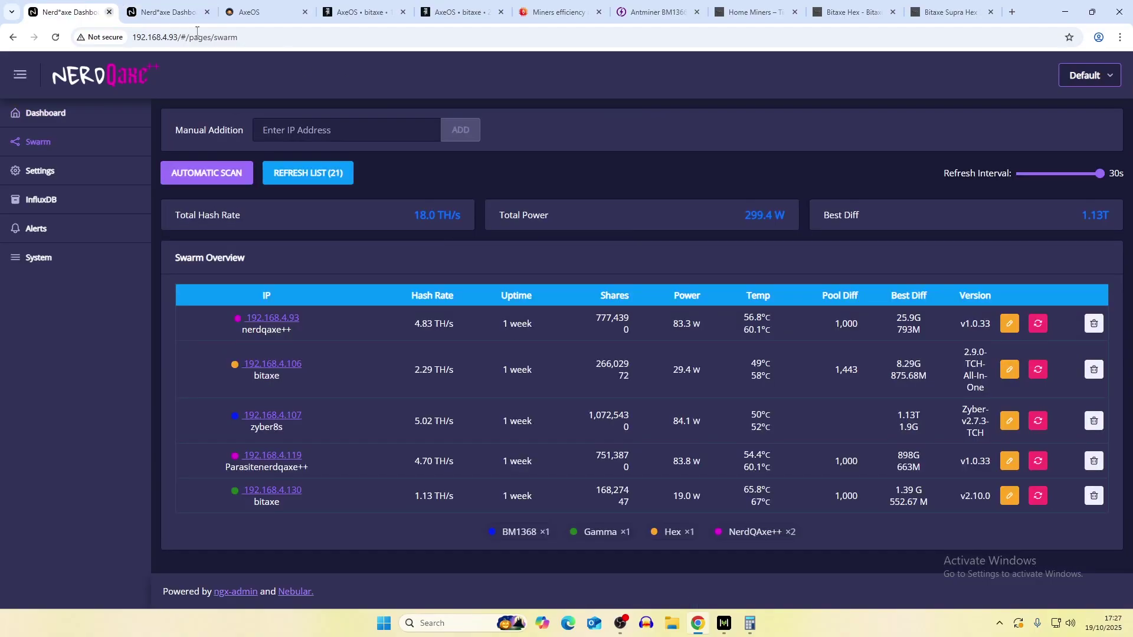
{"action": "left_click", "coordinate": [54, 110]}
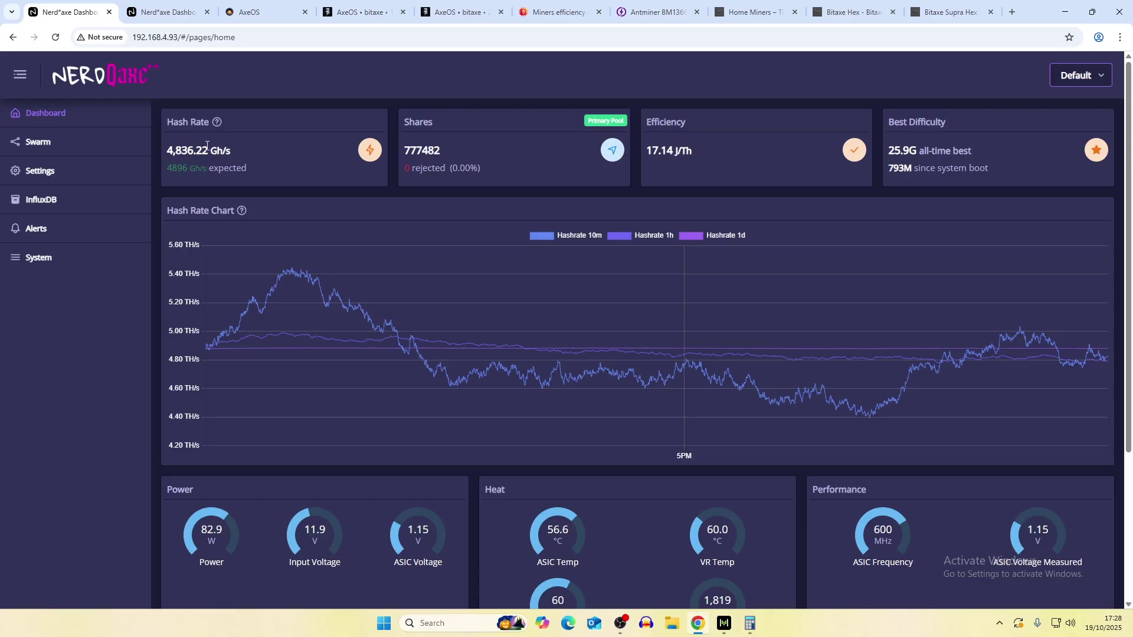
Return to the dashboard of the bitaxe at 192.168.4.106 and examine its hashrate, efficiency, power draw, ASIC voltage and temperatures
{"action": "left_click", "coordinate": [435, 13]}
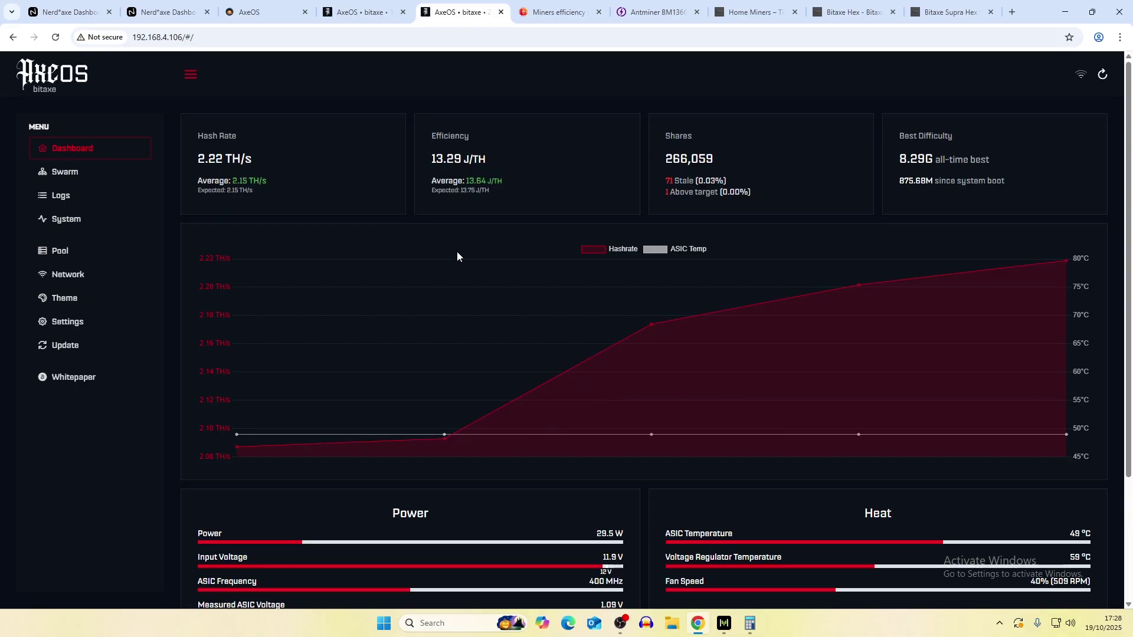
{"action": "scroll", "coordinate": [461, 259], "scroll_direction": "down", "scroll_amount": 2}
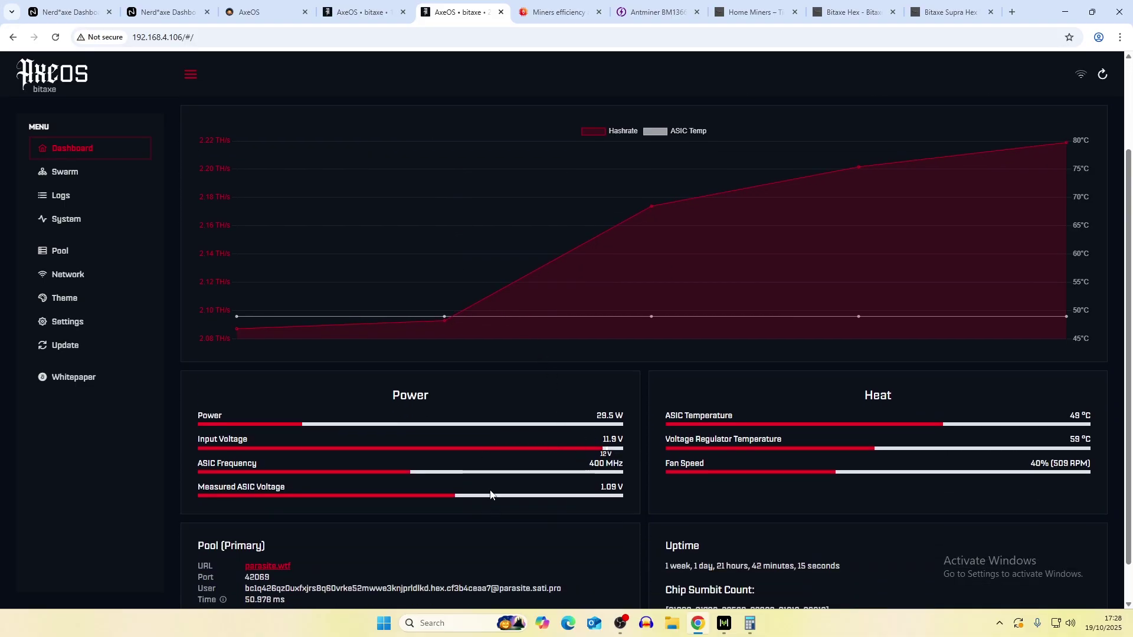
{"action": "scroll", "coordinate": [604, 499], "scroll_direction": "up", "scroll_amount": 1}
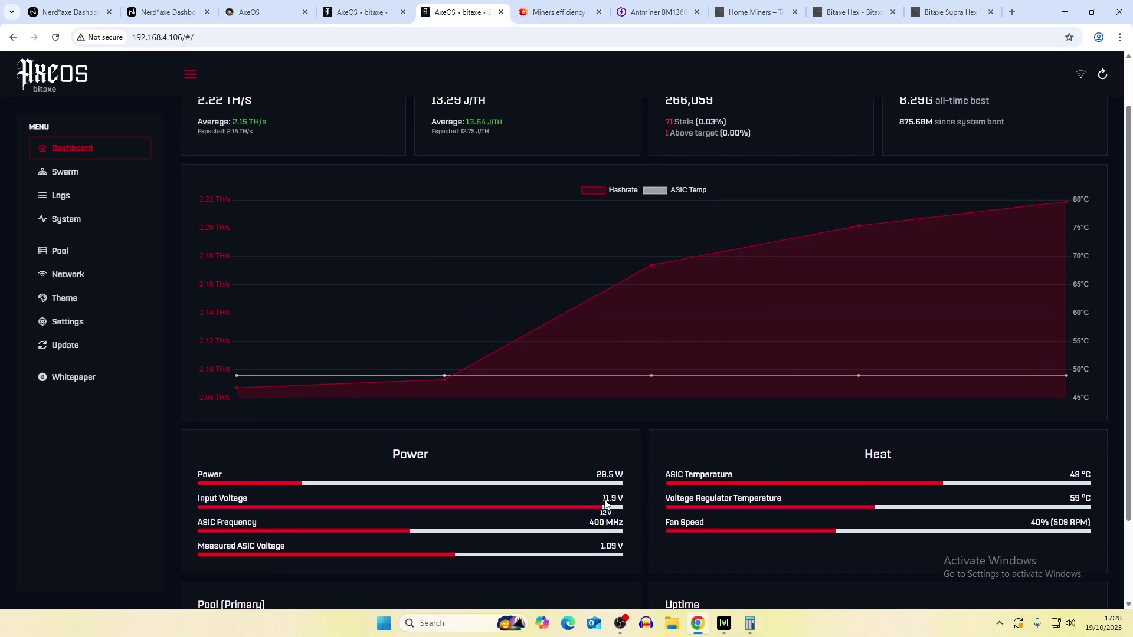
{"action": "scroll", "coordinate": [604, 502], "scroll_direction": "down", "scroll_amount": 1}
{"action": "scroll", "coordinate": [609, 349], "scroll_direction": "up", "scroll_amount": 2}
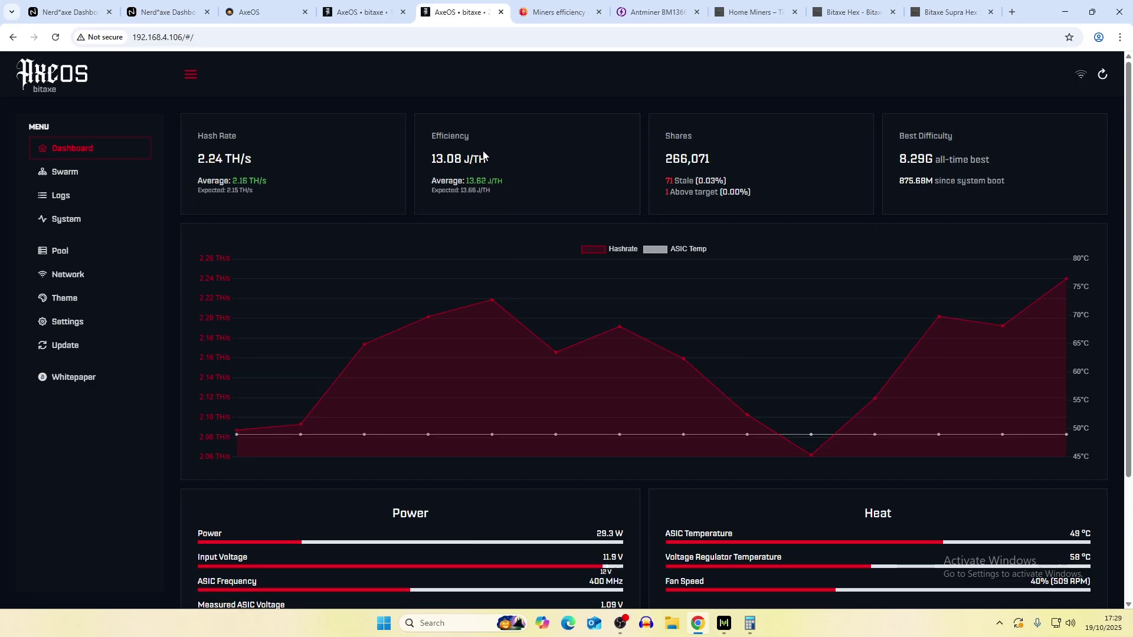
{"action": "scroll", "coordinate": [643, 311], "scroll_direction": "down", "scroll_amount": 2}
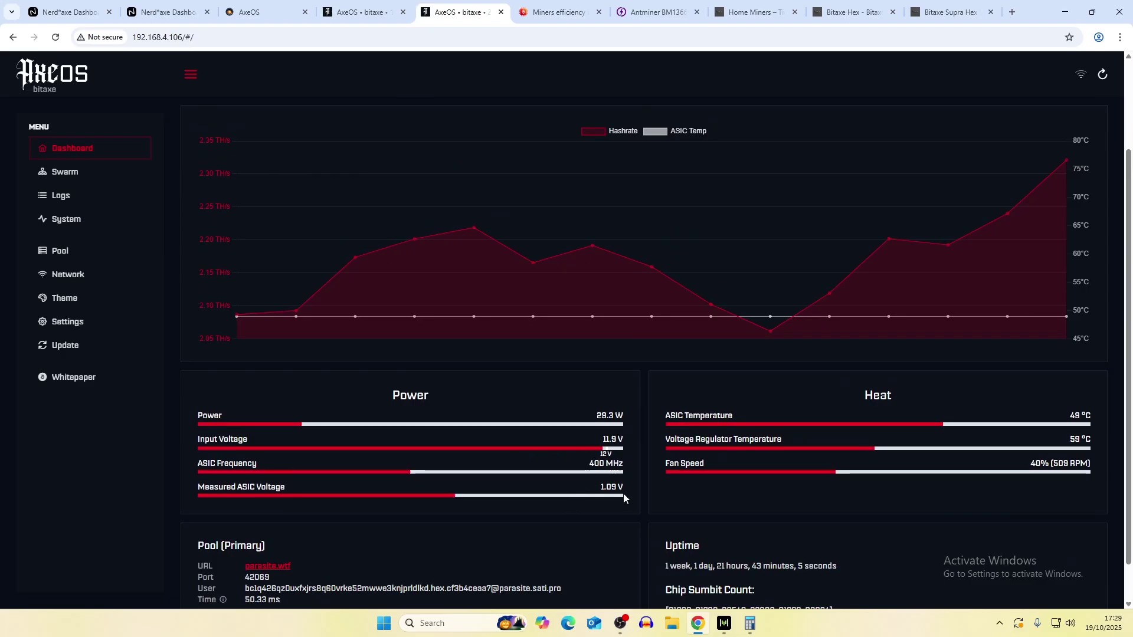
{"action": "scroll", "coordinate": [676, 342], "scroll_direction": "up", "scroll_amount": 2}
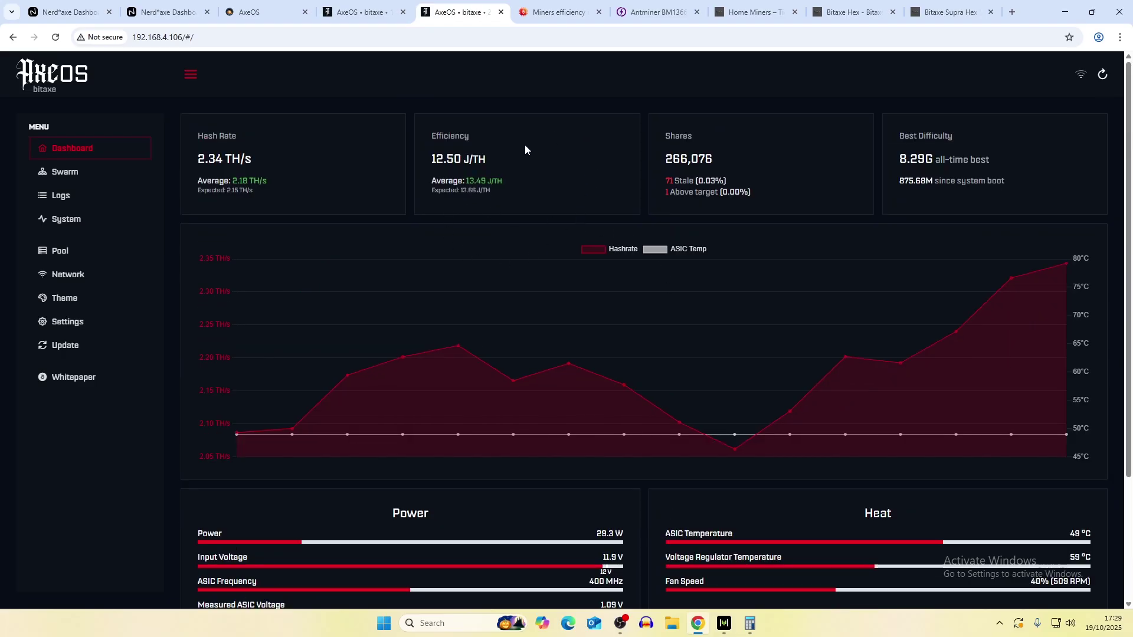